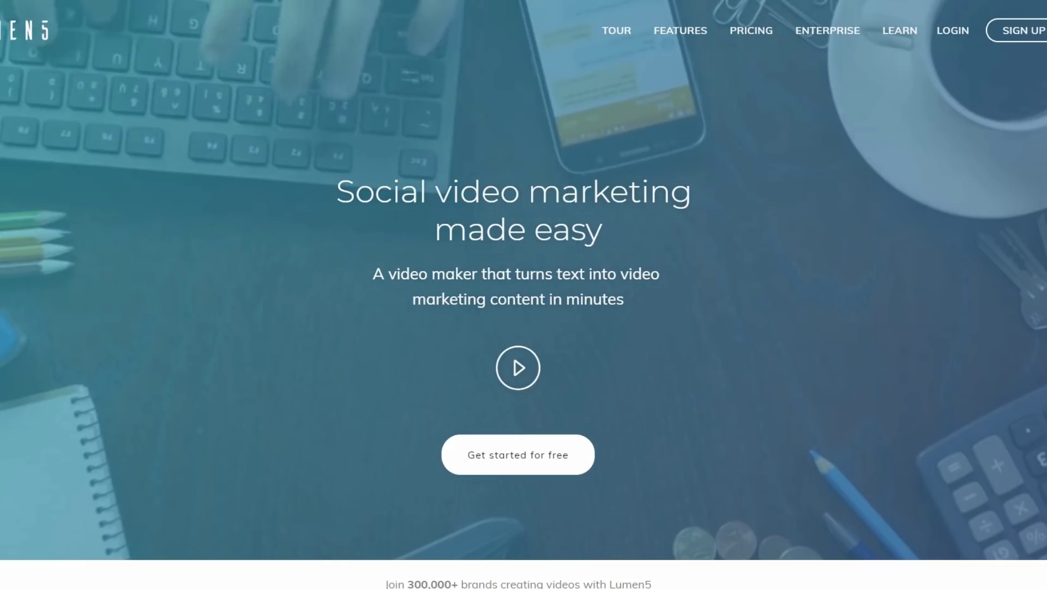
Look over the home page's AI video maker section and view the pricing plans with monthly billing
scroll(524, 295, down, 9)
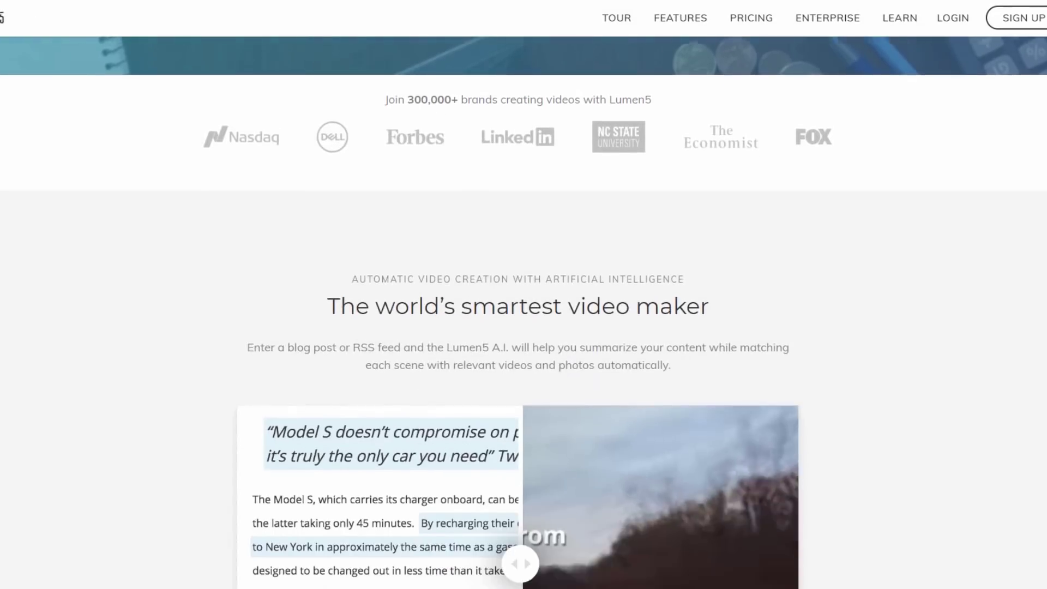
scroll(524, 295, down, 4)
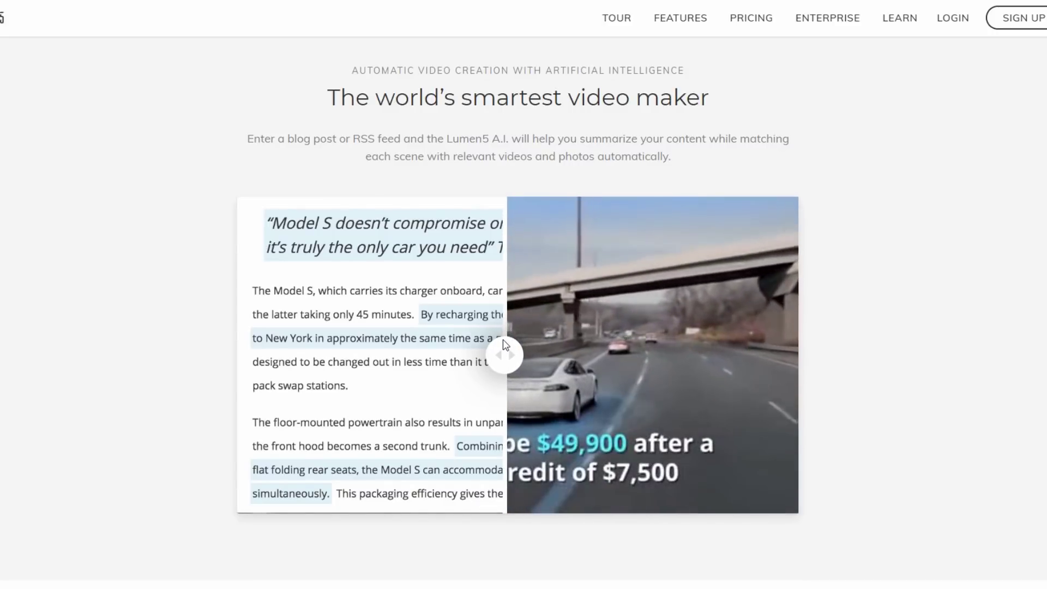
scroll(934, 479, up, 2)
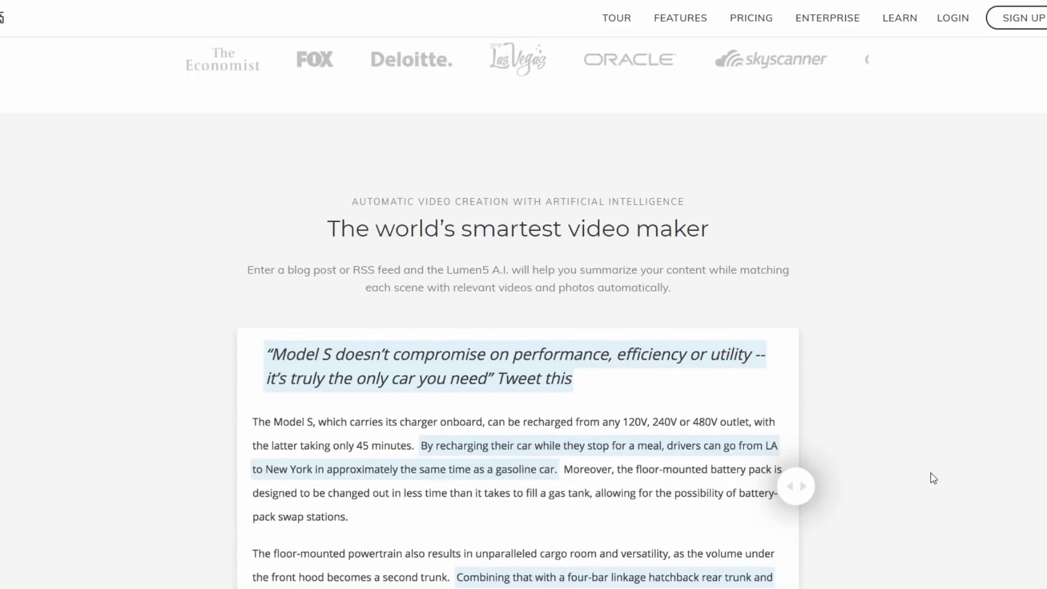
scroll(934, 478, up, 9)
click(751, 21)
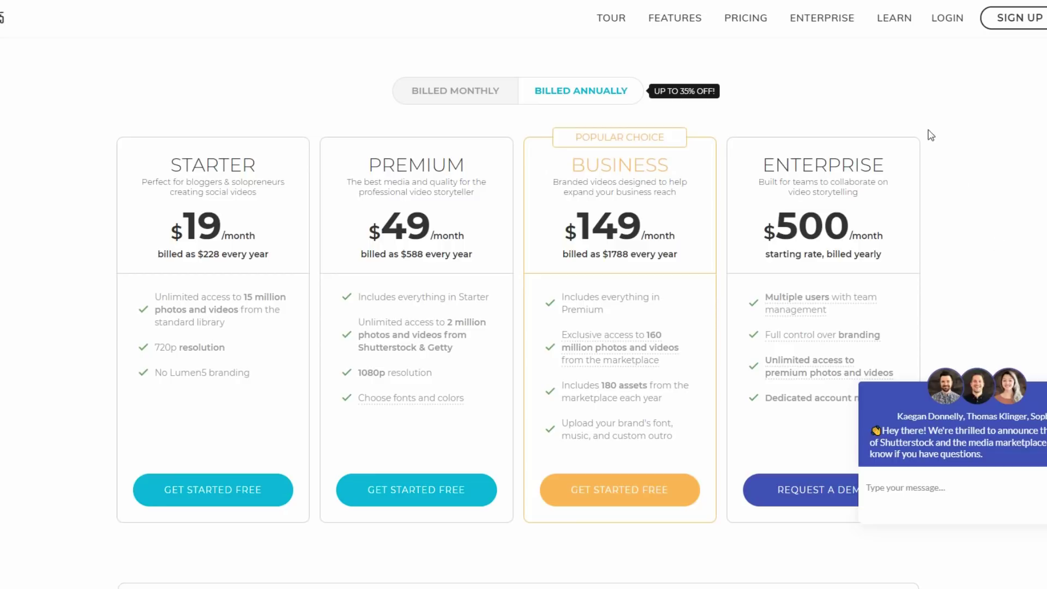
click(473, 97)
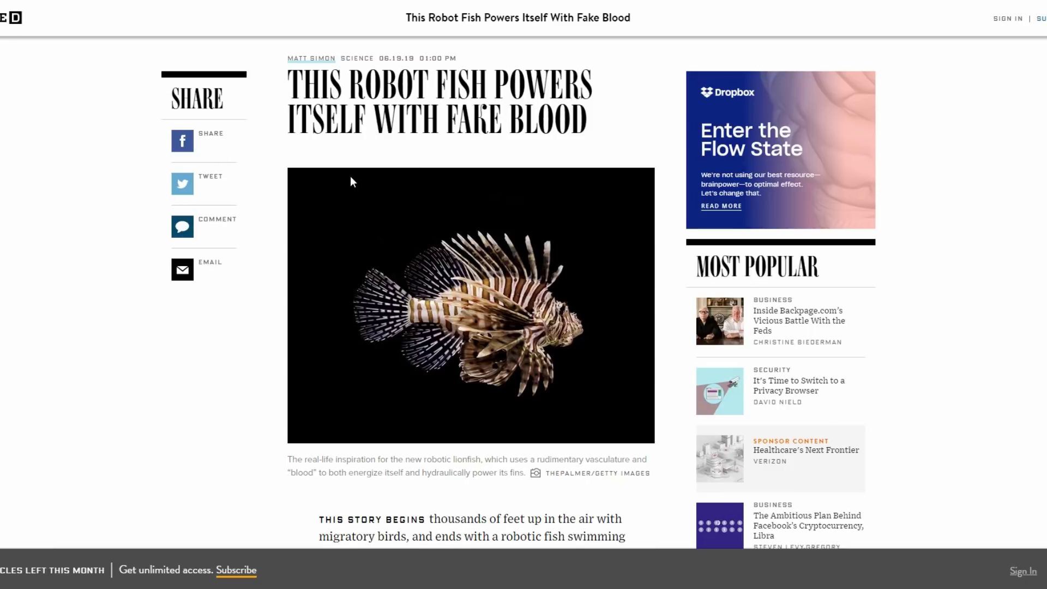
Create a new video from the WIRED robot fish article's copied link, using one of the choices under My Brands
right_click(278, 4)
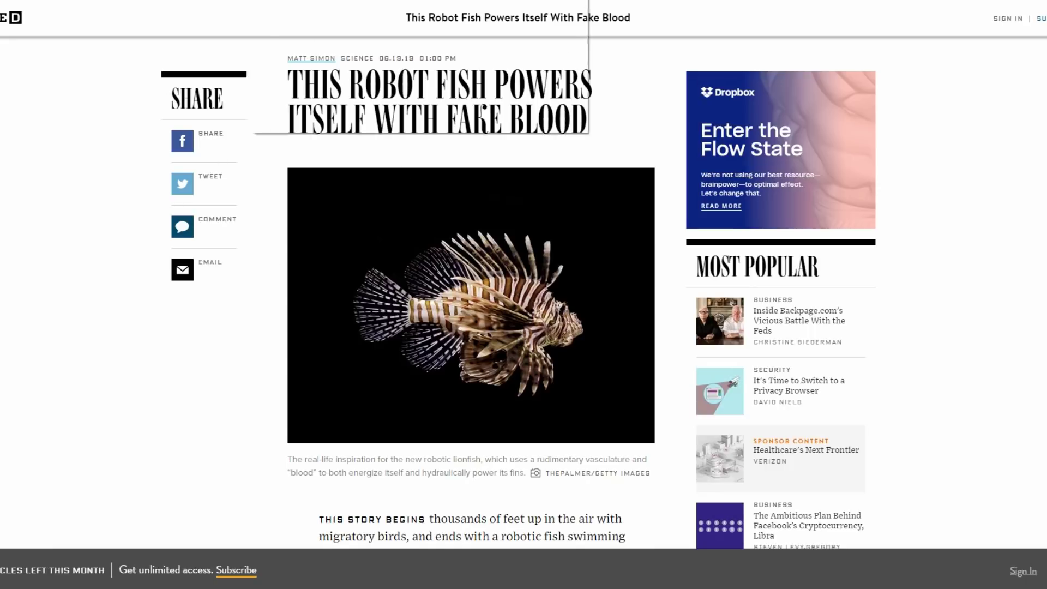
click(286, 33)
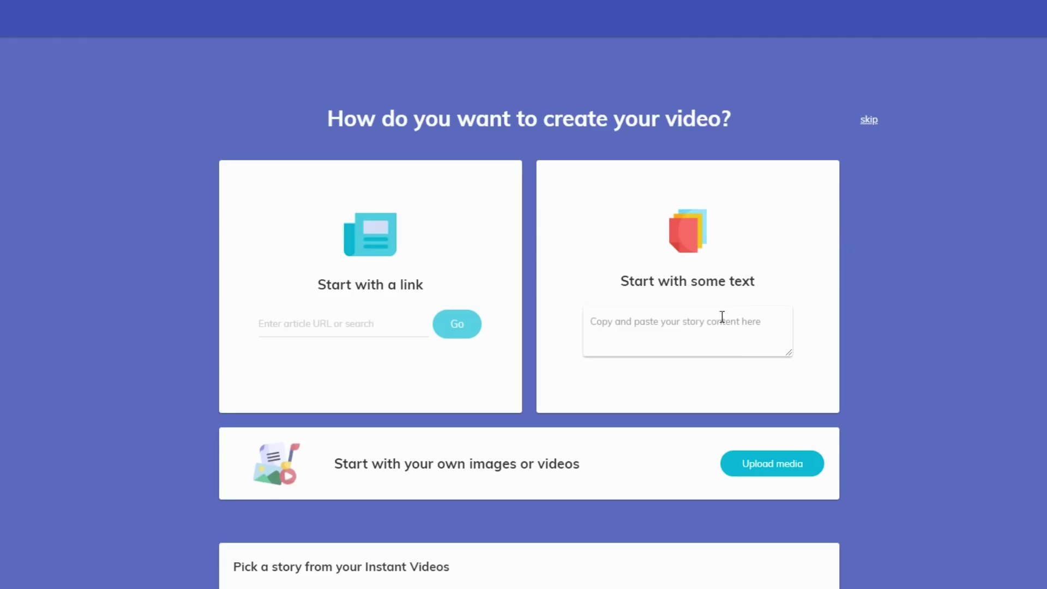
click(293, 324)
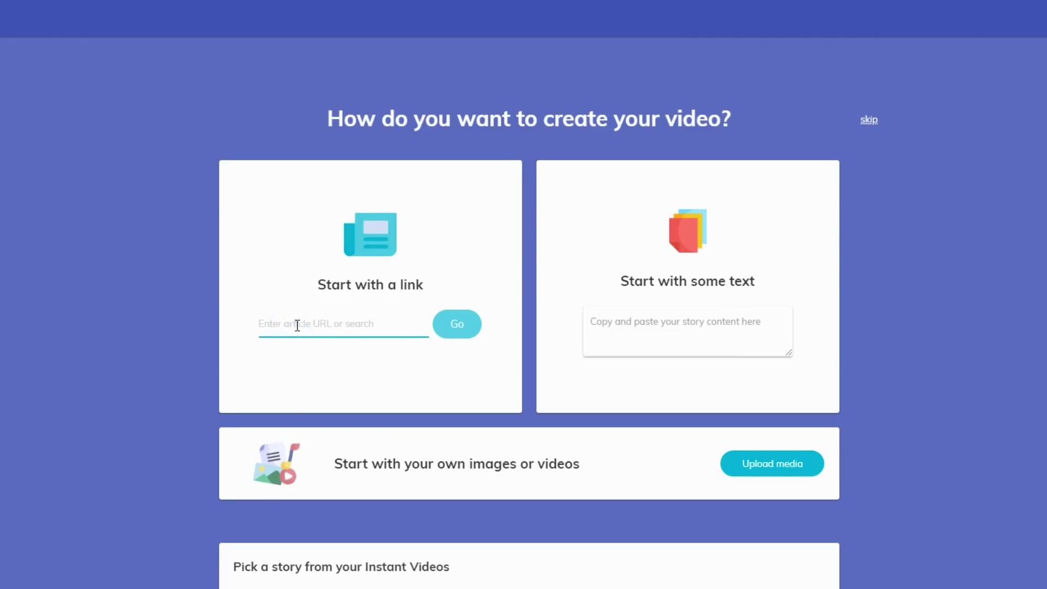
right_click(303, 329)
click(341, 435)
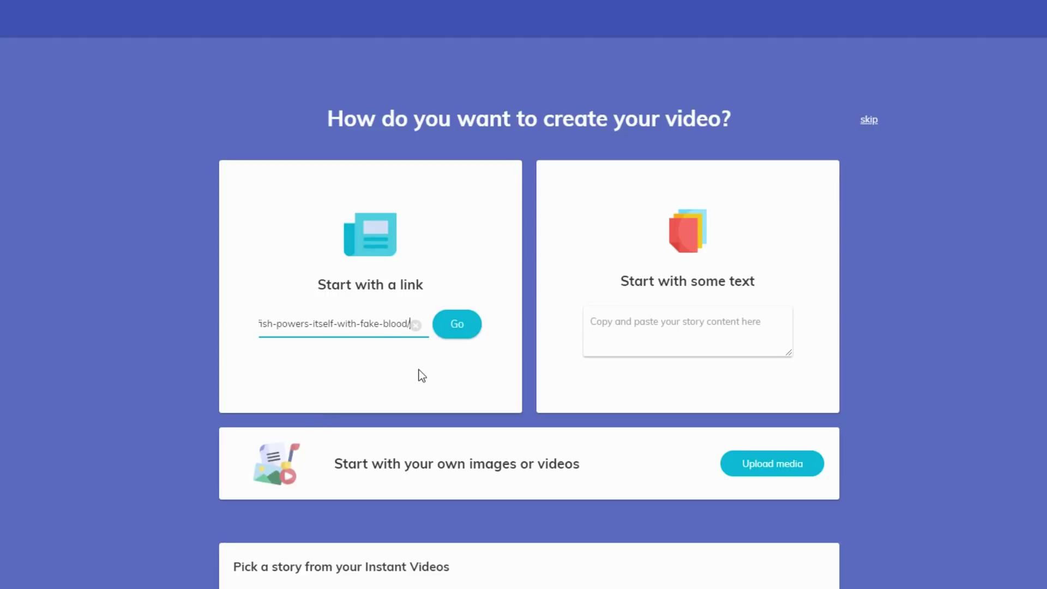
click(458, 334)
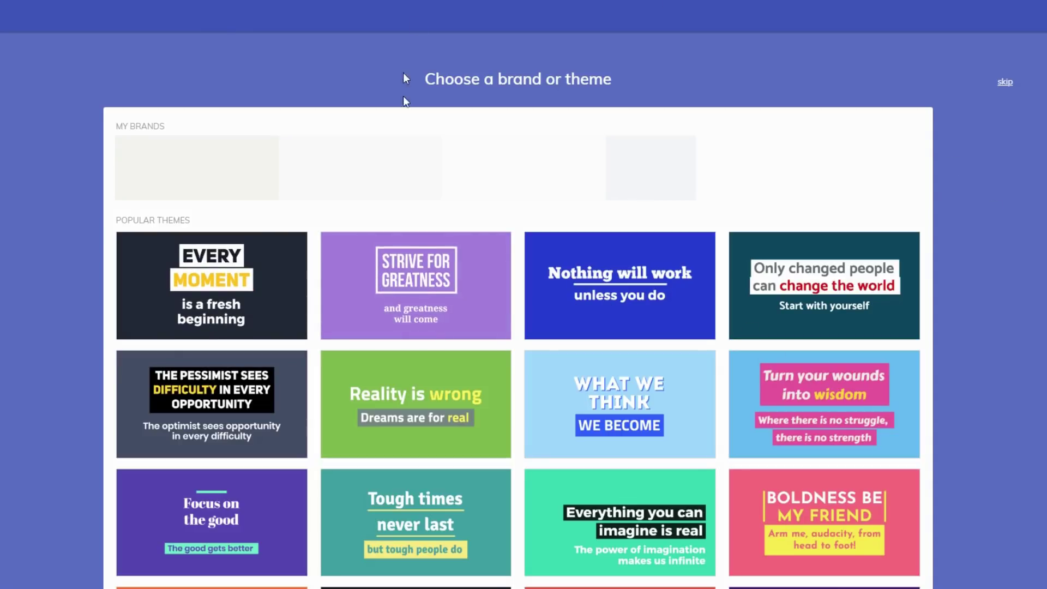
click(413, 162)
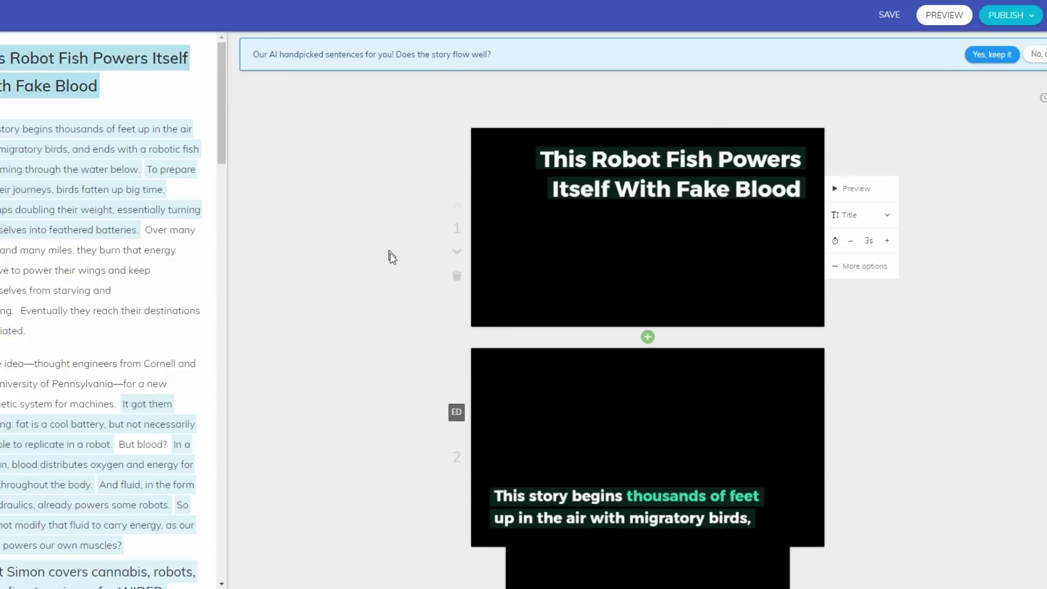
Examine the automatically generated scenes of the storyboard and the sentences highlighted in the article text
scroll(363, 325, down, 4)
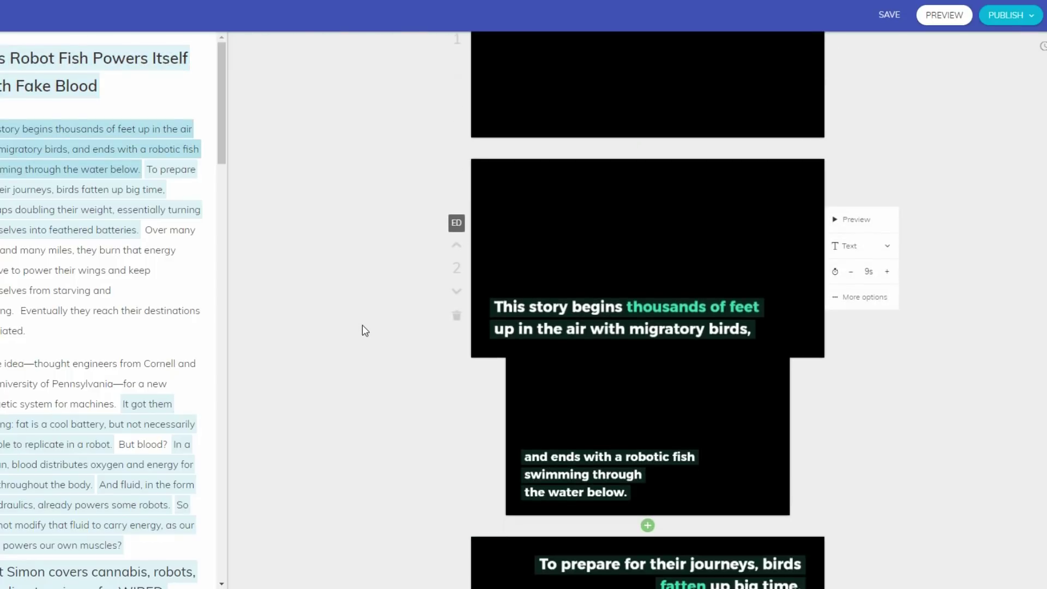
scroll(362, 326, down, 8)
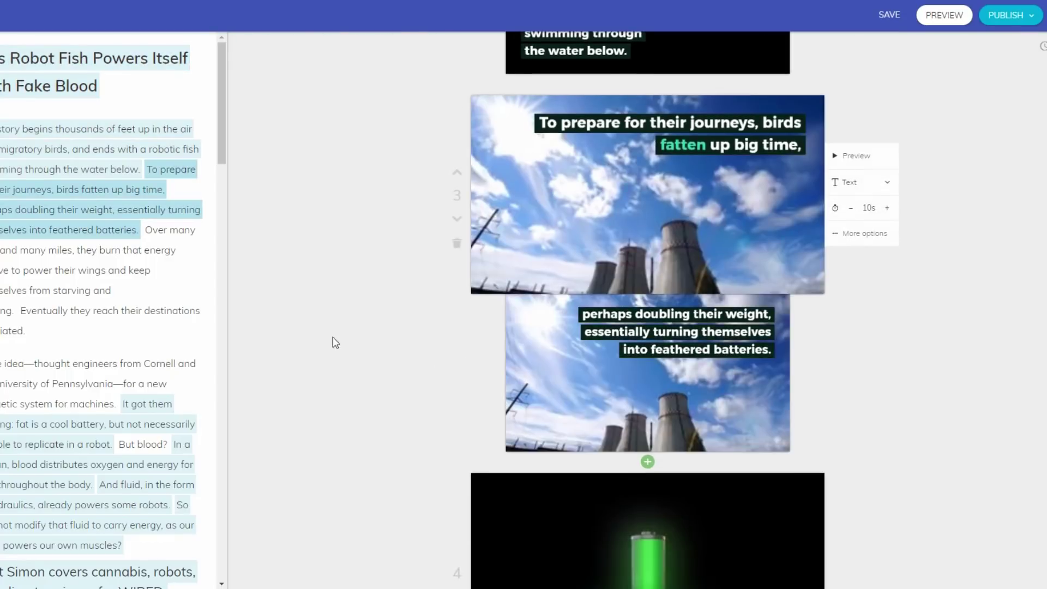
scroll(174, 372, down, 14)
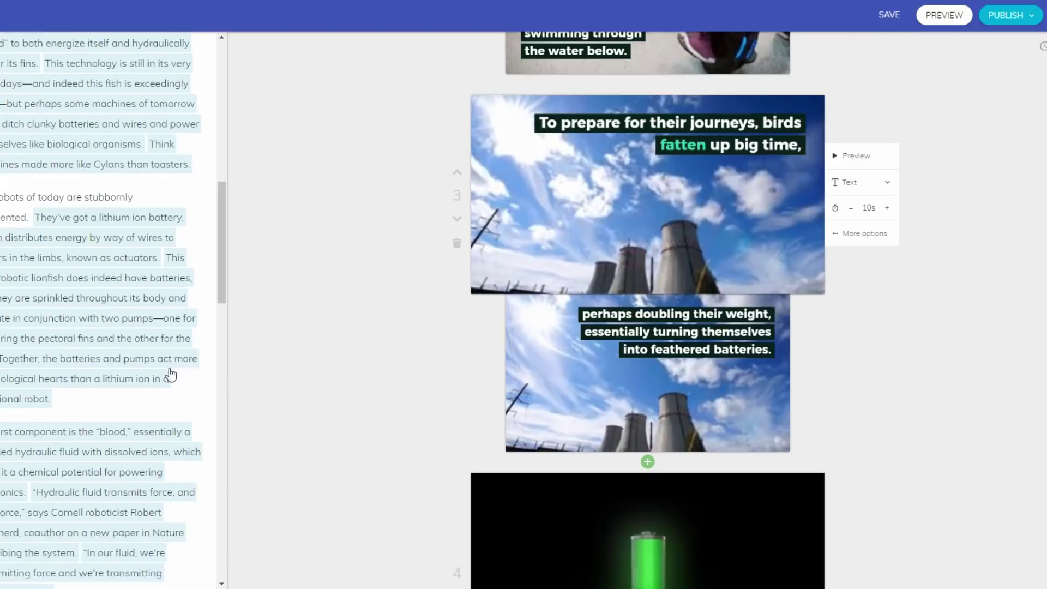
scroll(425, 379, down, 10)
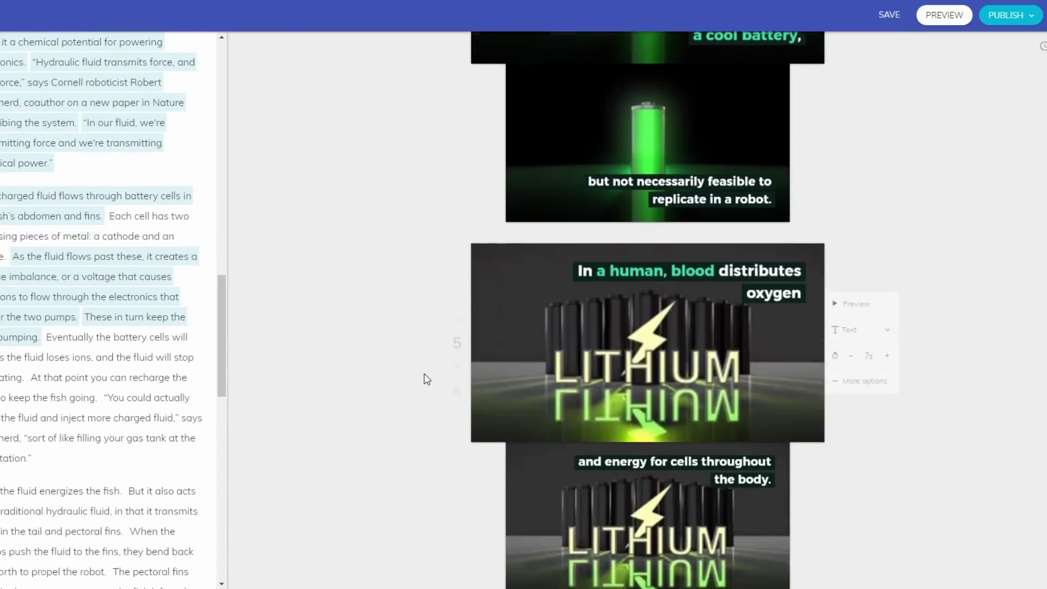
scroll(425, 378, down, 8)
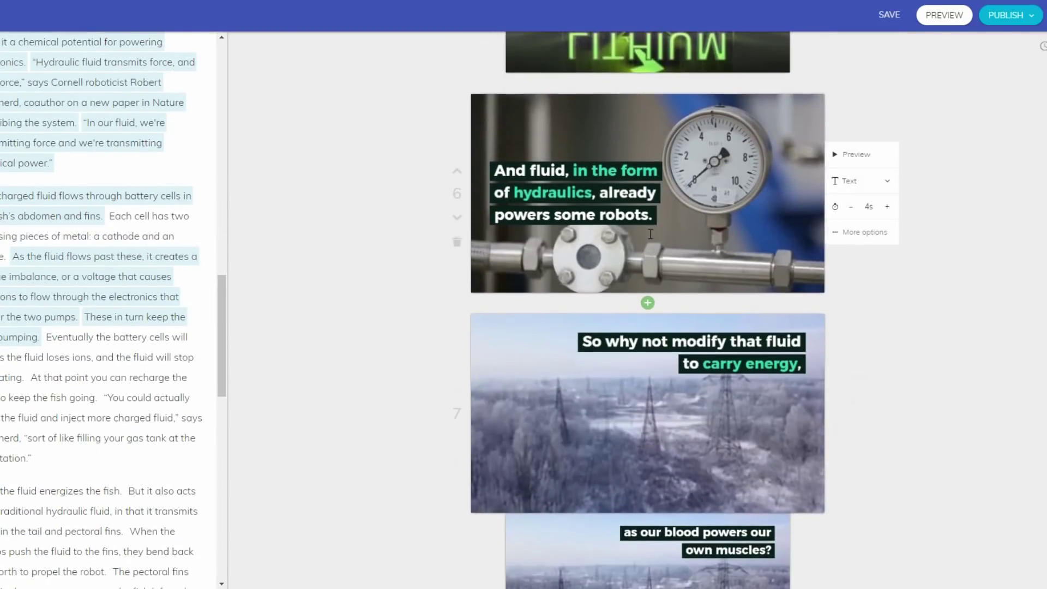
scroll(421, 381, down, 10)
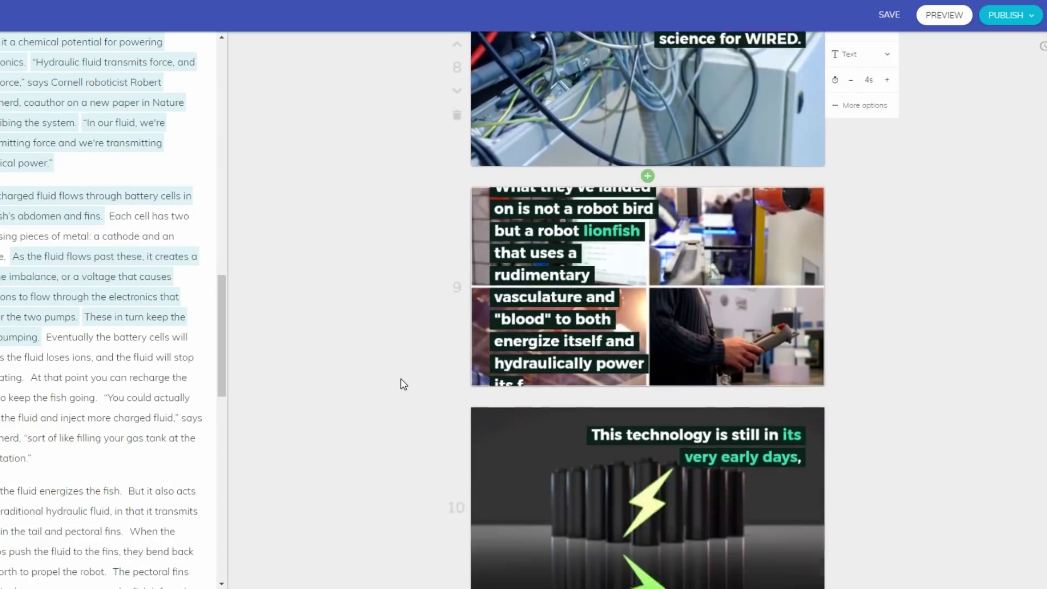
scroll(402, 379, down, 15)
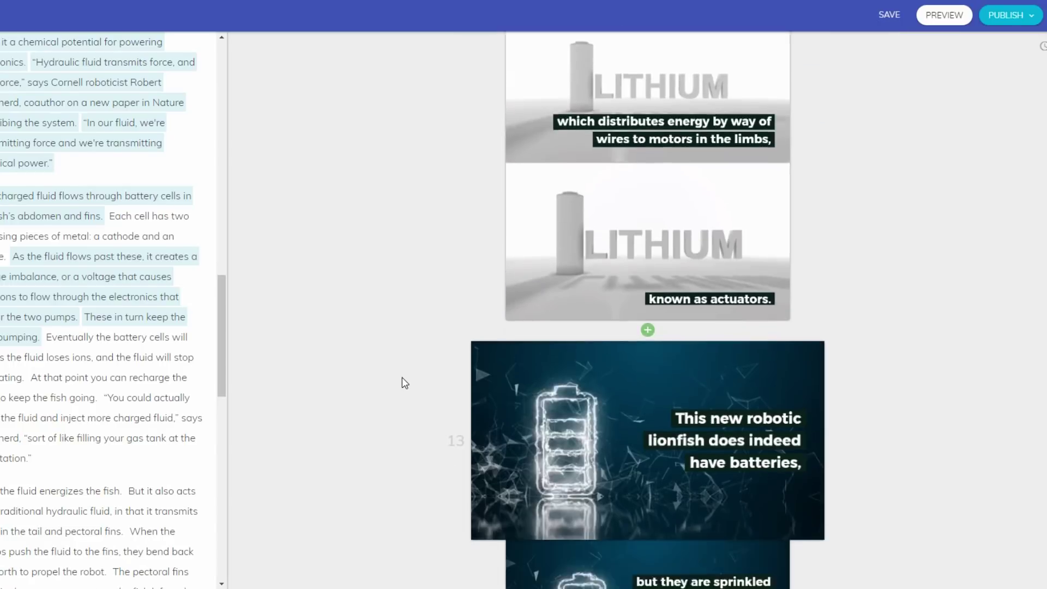
scroll(401, 378, down, 20)
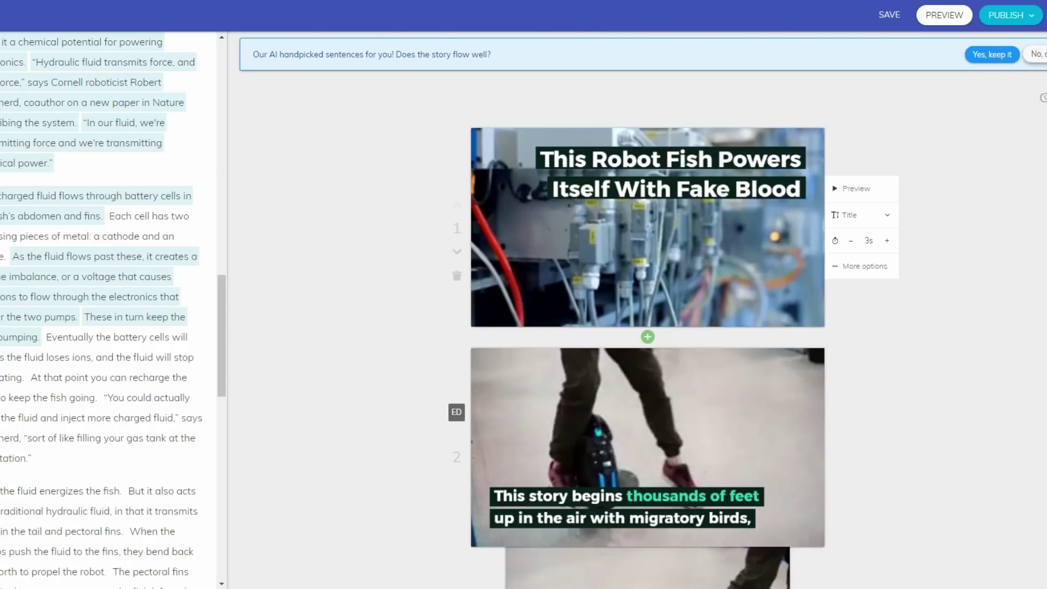
Reject the AI-handpicked sentences and place the title scene's text in the bottom-left area of the scene
click(1037, 54)
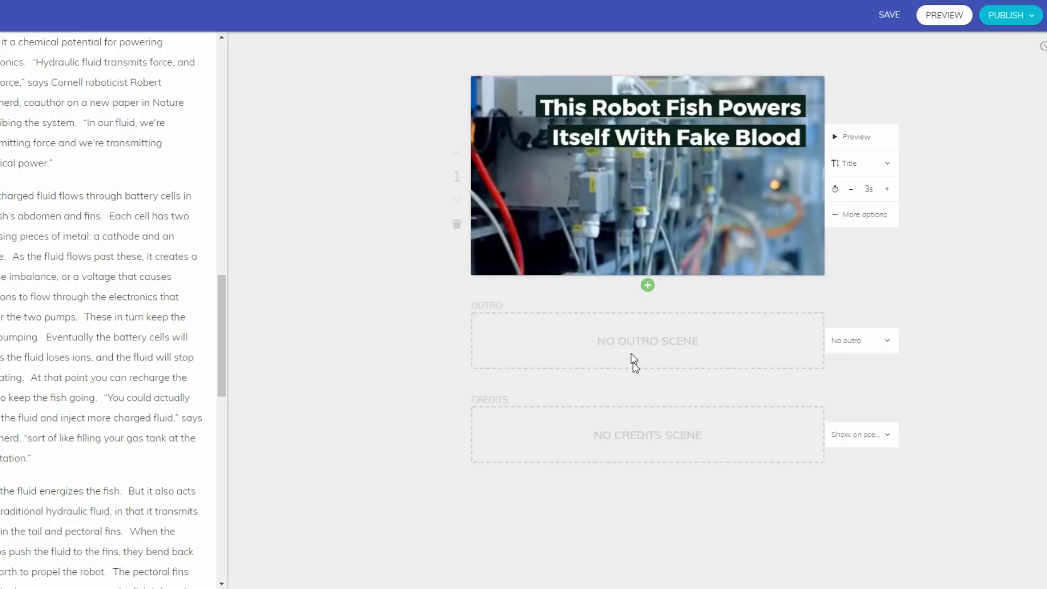
click(715, 109)
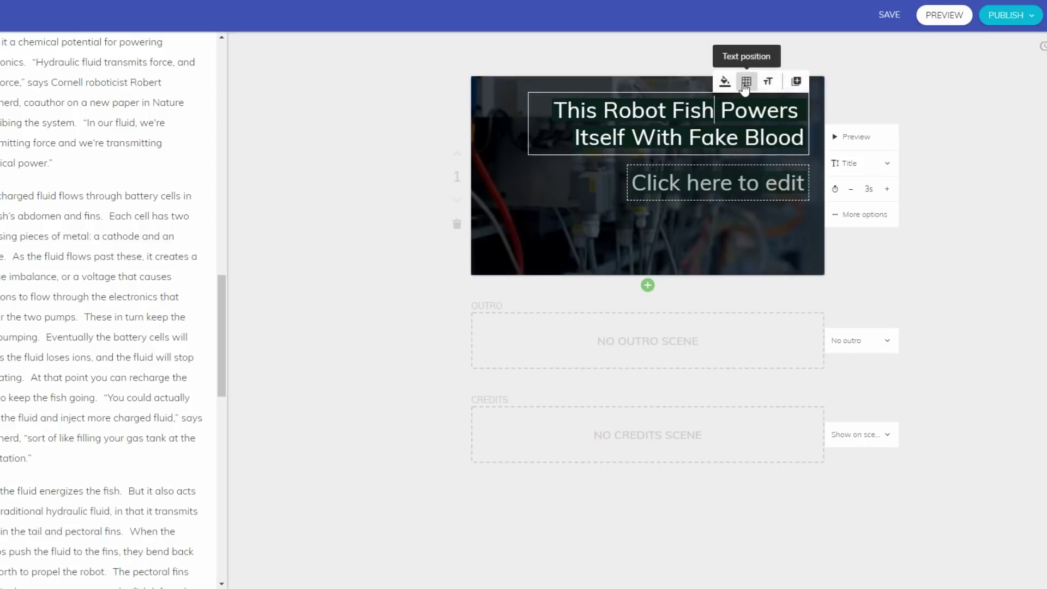
click(746, 82)
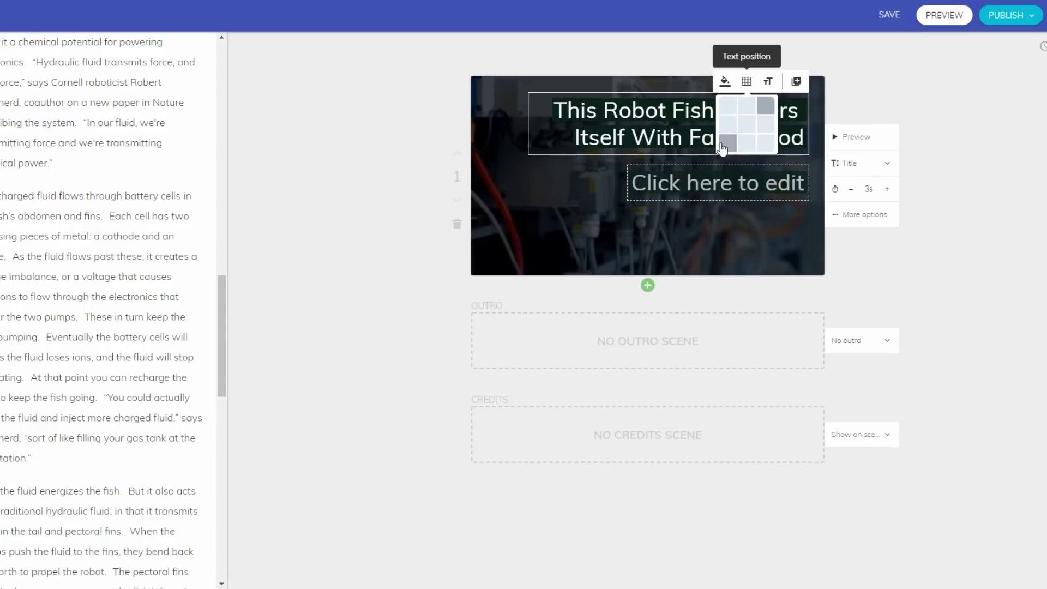
click(728, 125)
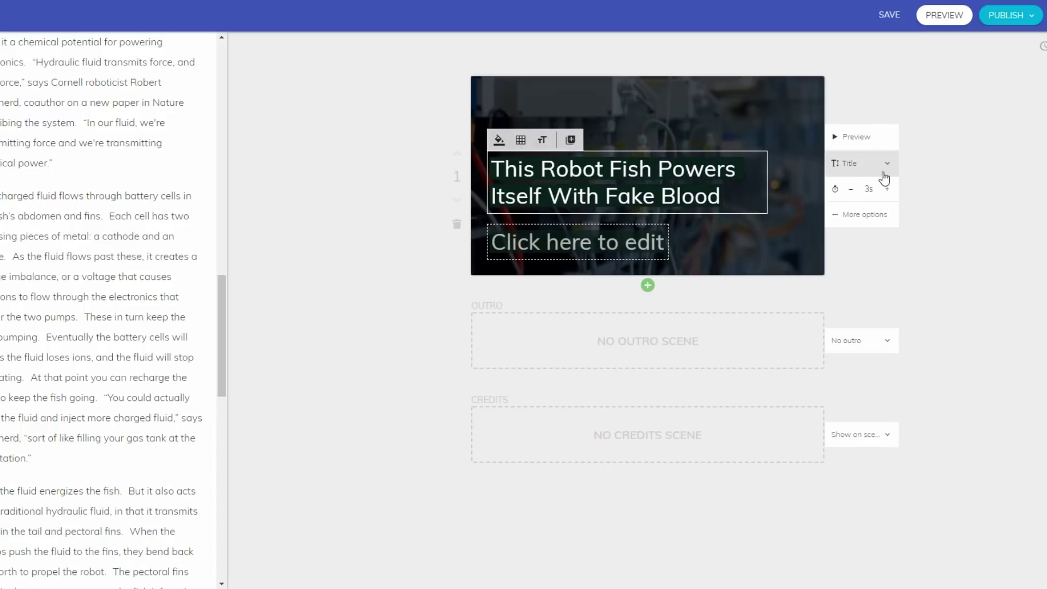
click(853, 215)
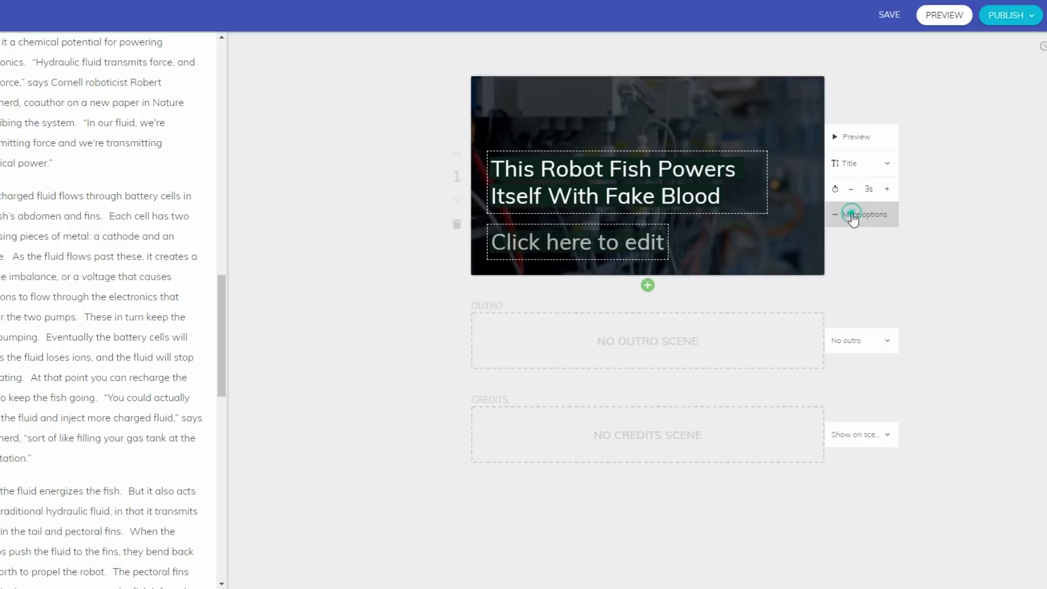
click(786, 128)
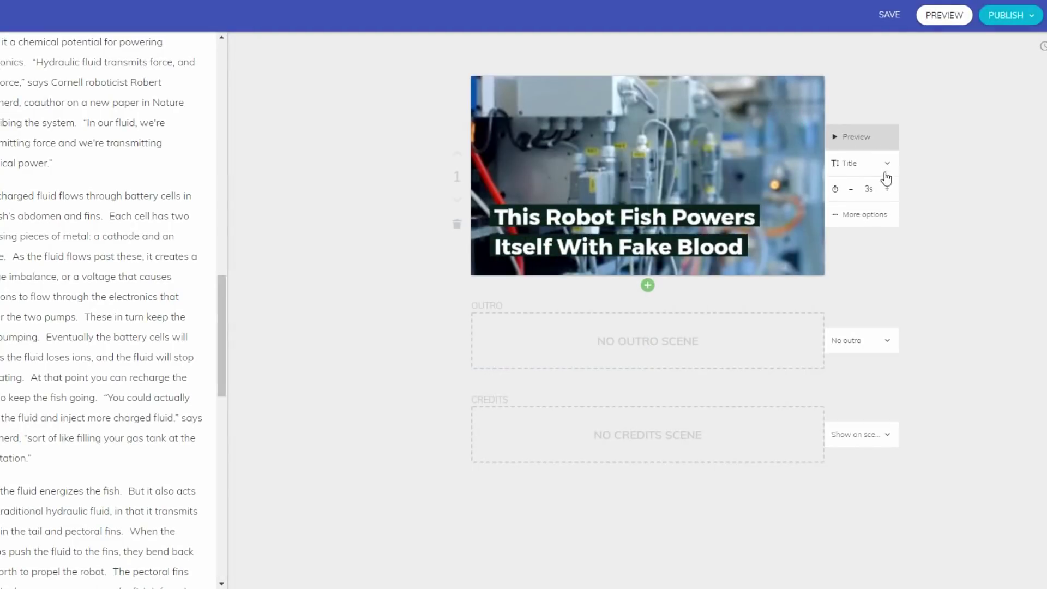
Add the article sentence beginning "A fine idea—thought engineers from Cornell" to the storyboard as a new scene
scroll(118, 306, up, 6)
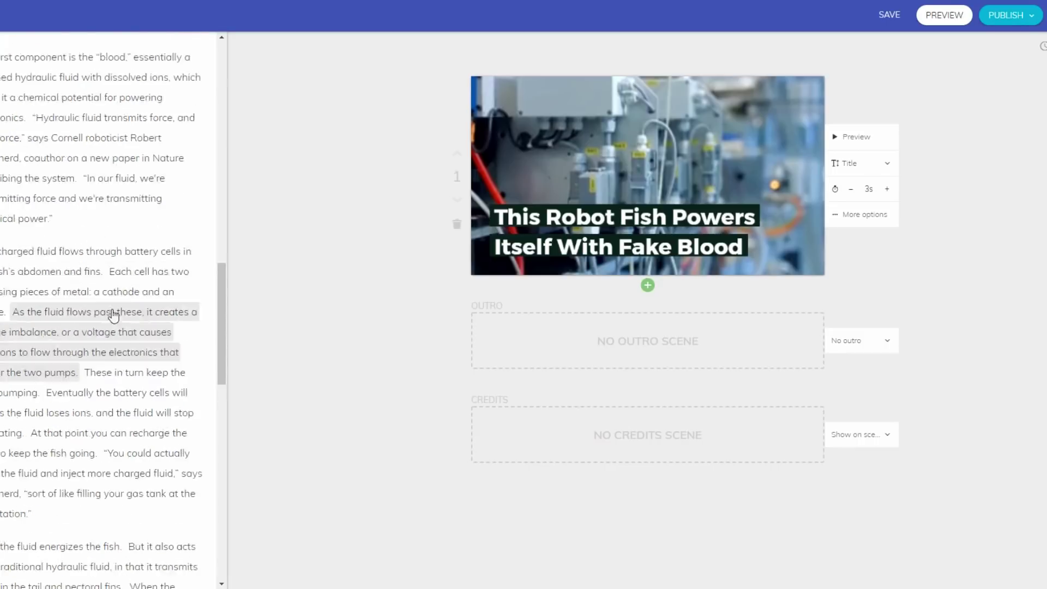
scroll(171, 345, up, 15)
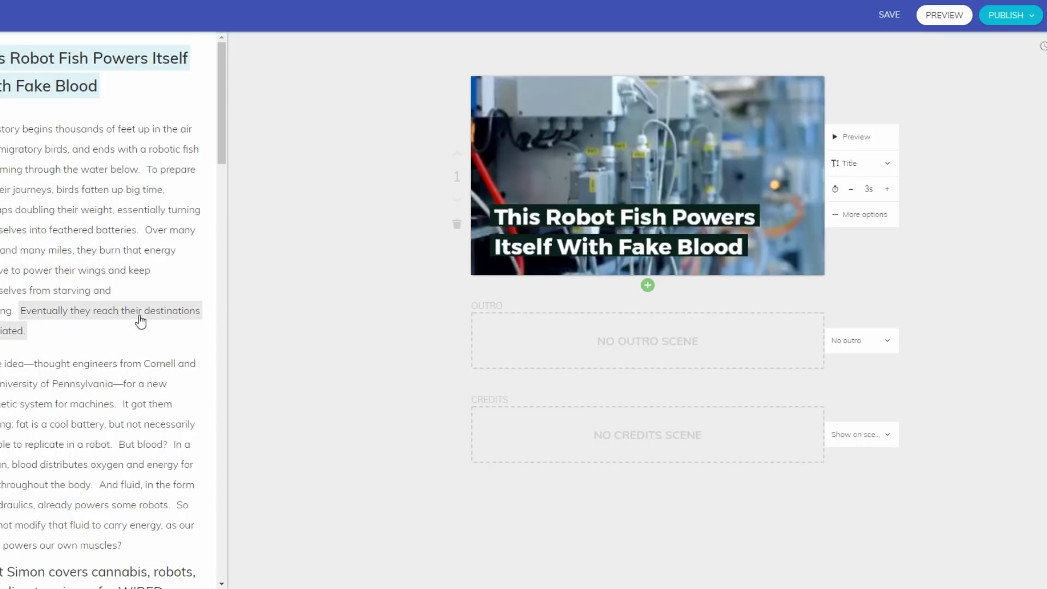
click(49, 384)
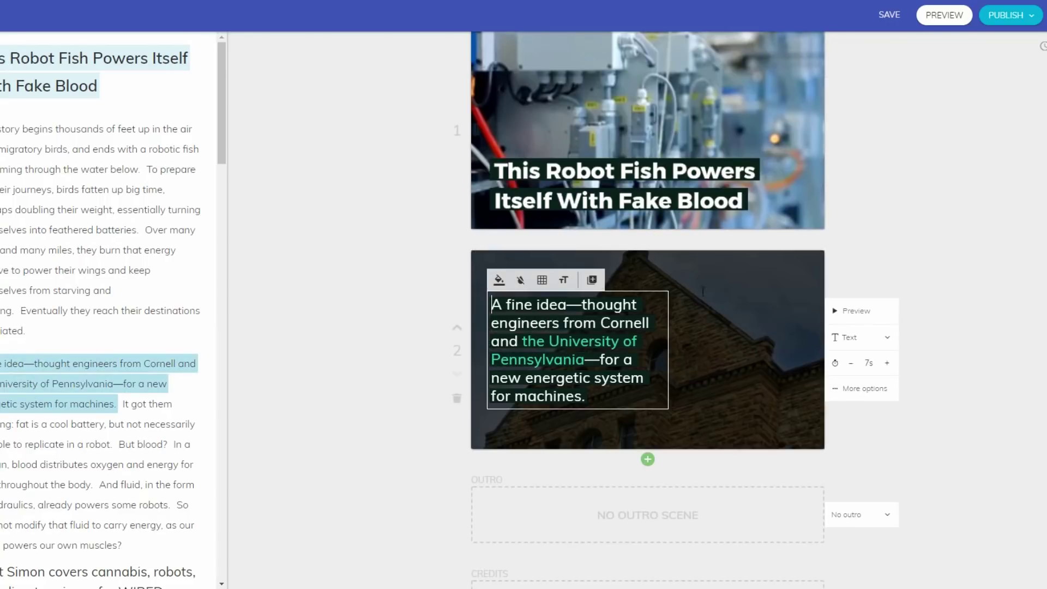
click(428, 285)
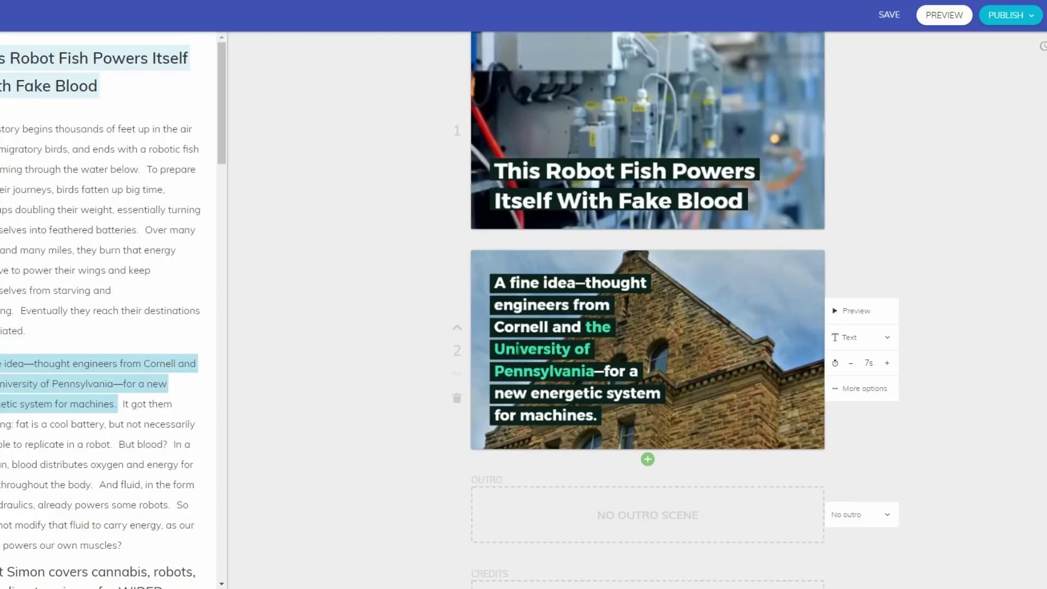
Remove the colour highlight from "the University of Pennsylvania" in the second scene's text
click(546, 372)
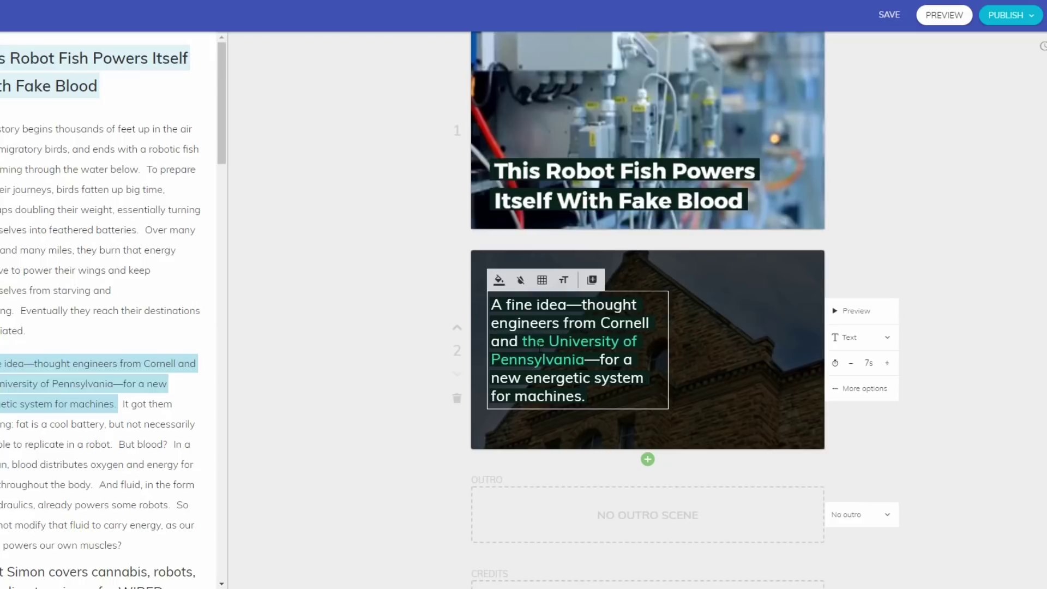
drag(522, 342, 579, 360)
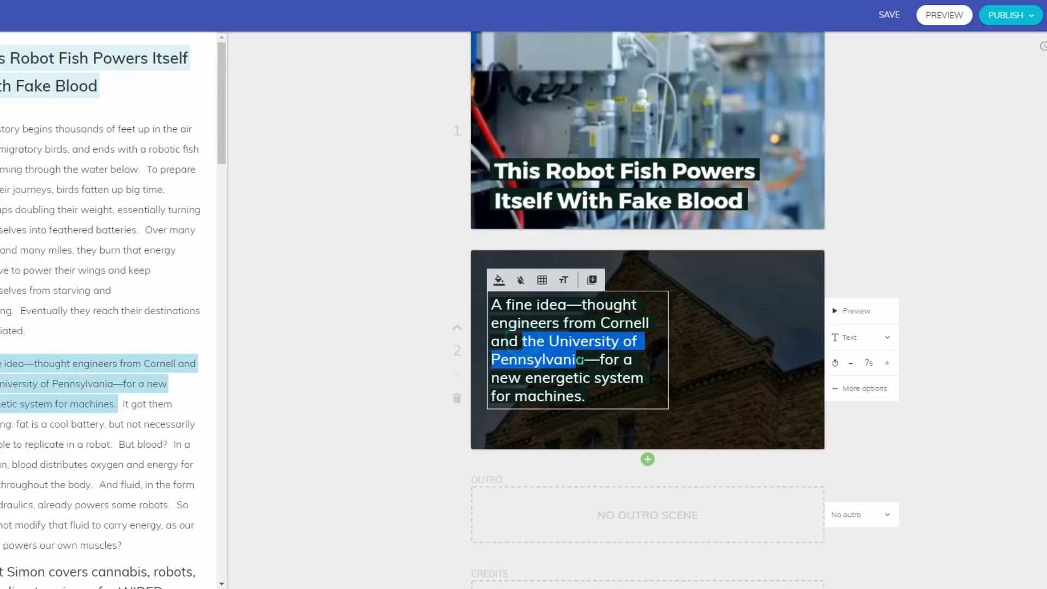
click(521, 280)
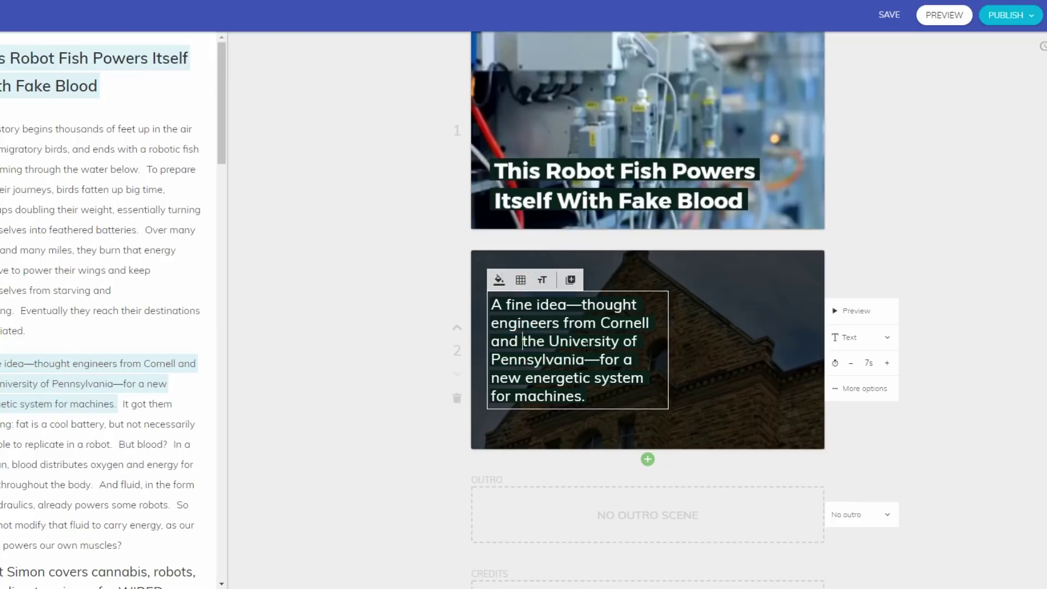
click(706, 345)
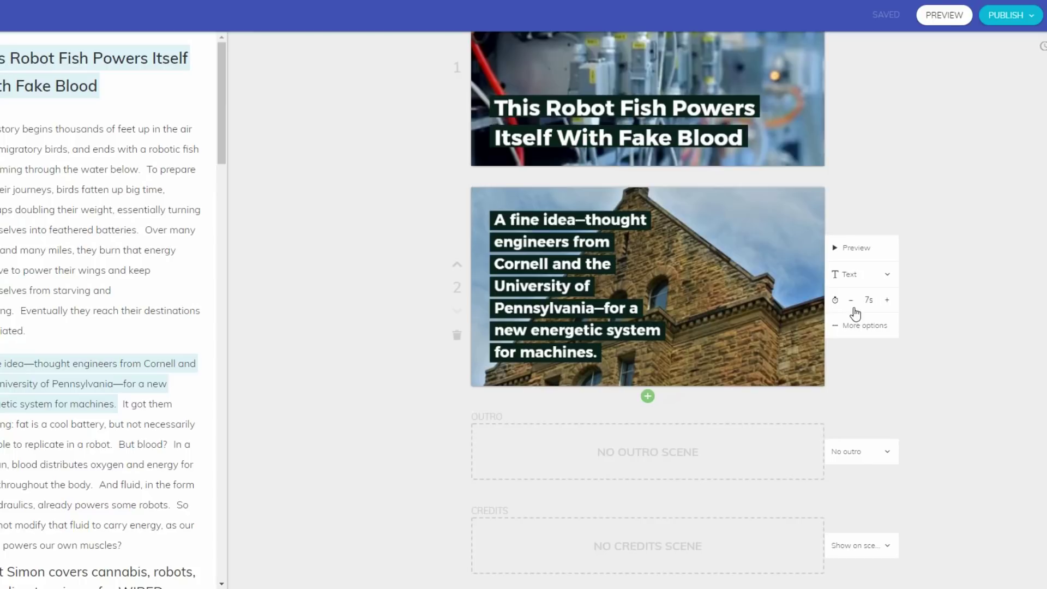
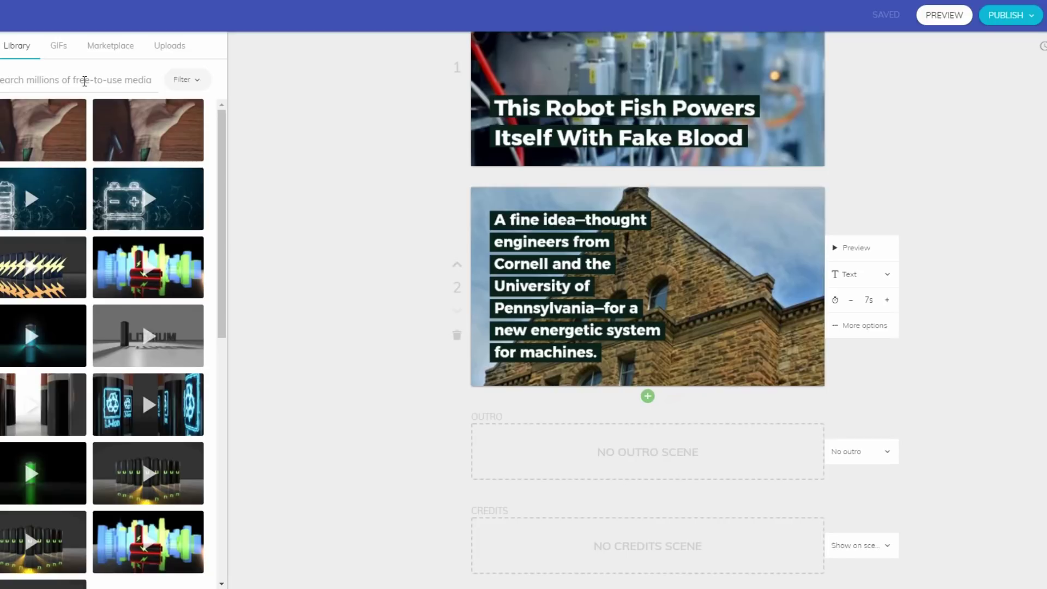
Search the free media library for "robot" and refine the search to "robot fish"
click(66, 80)
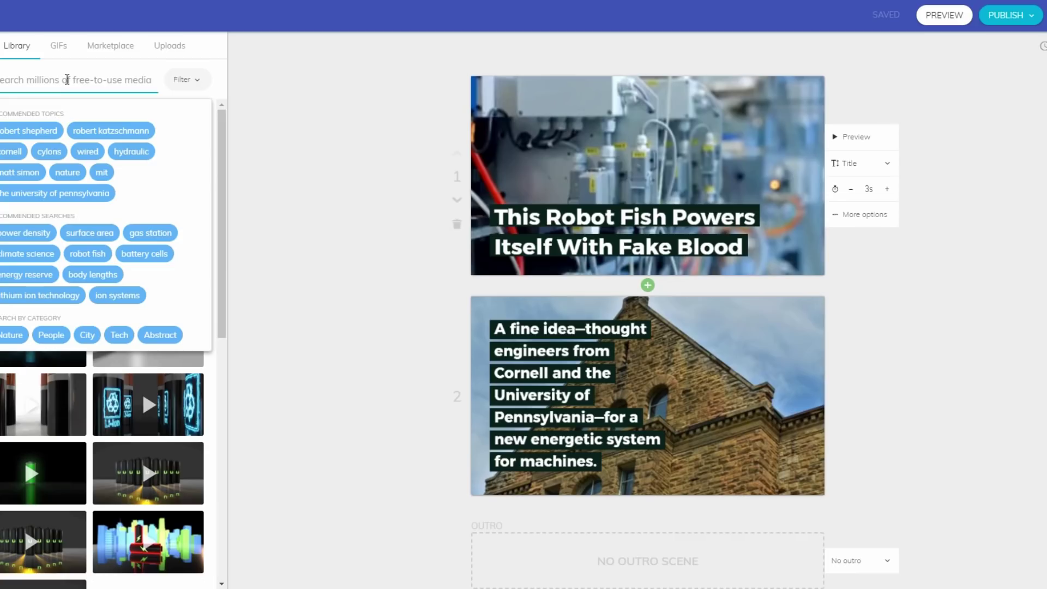
text(robo)
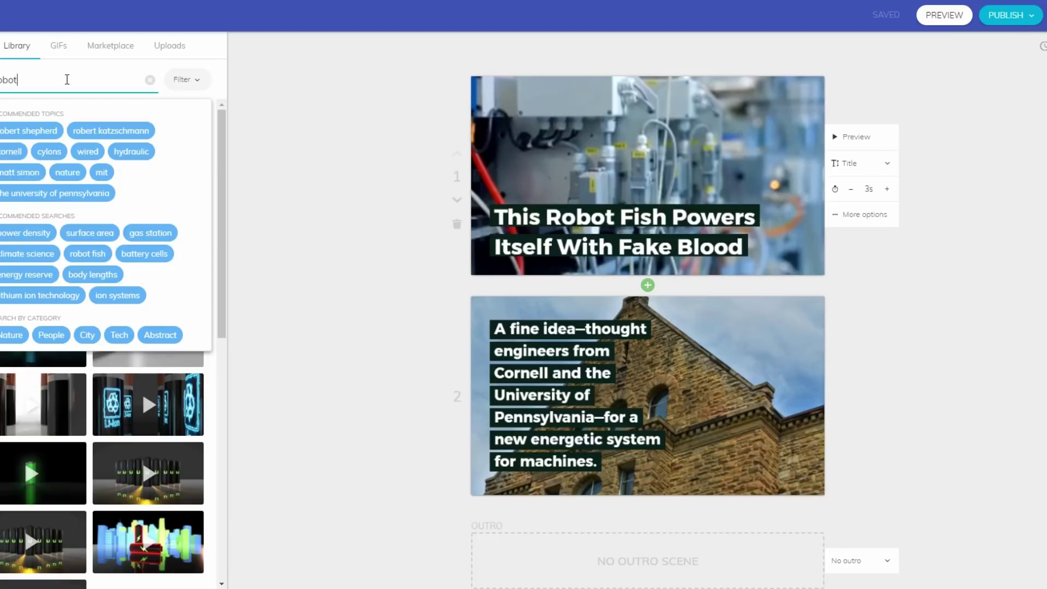
key(Return)
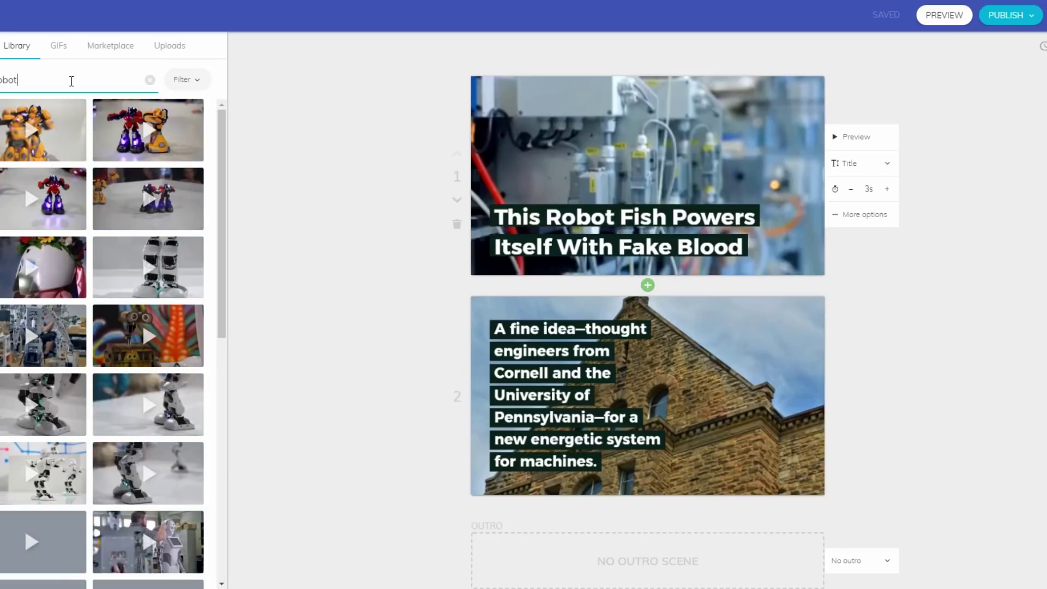
click(34, 79)
text(fish)
key(Return)
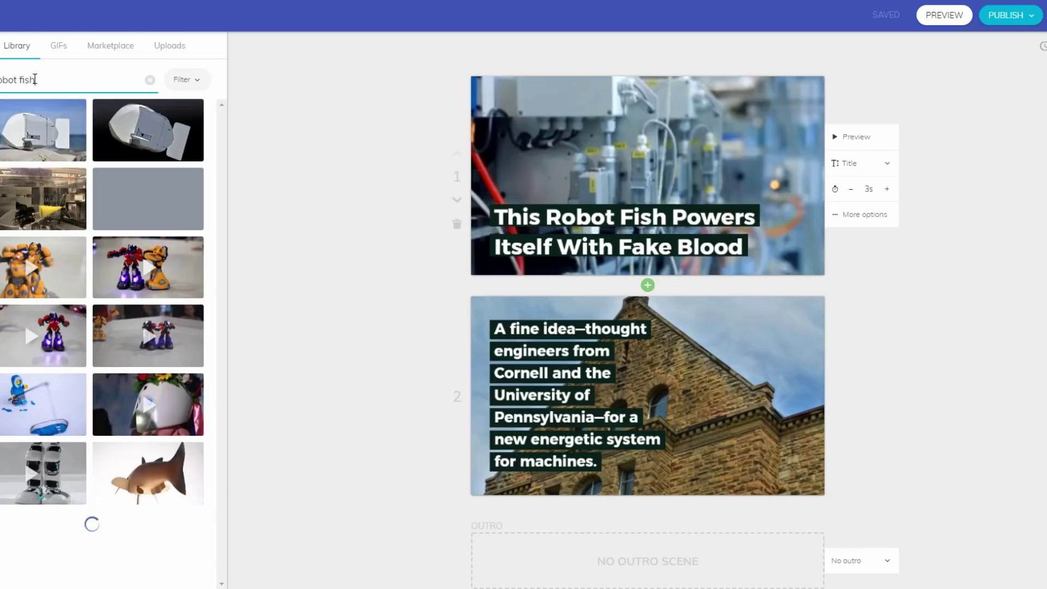
Replace the title scene's background with the video of the blue-eyed robot face and preview that scene
scroll(32, 319, down, 10)
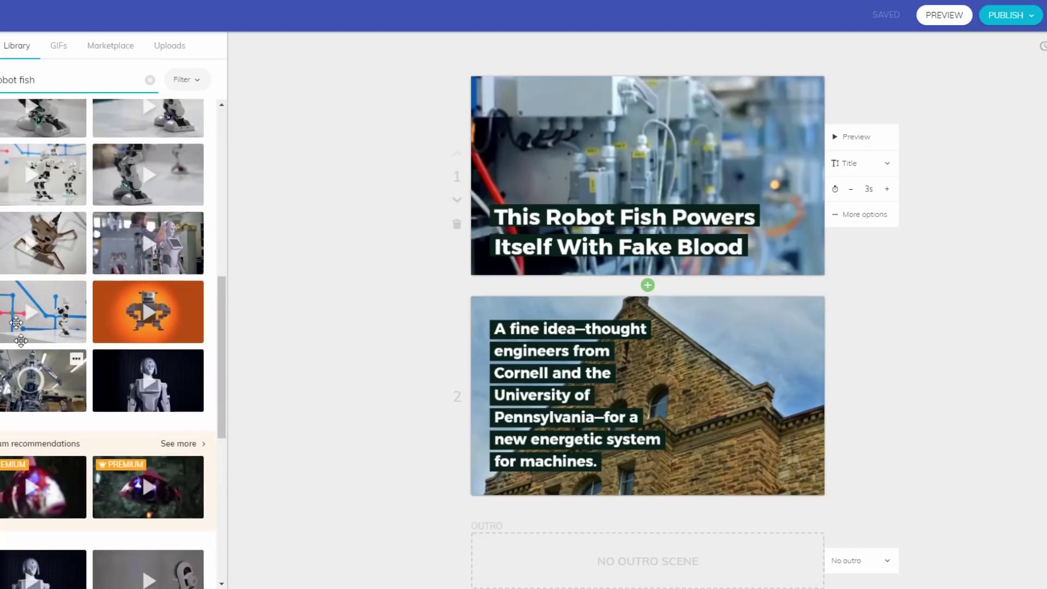
scroll(32, 319, down, 6)
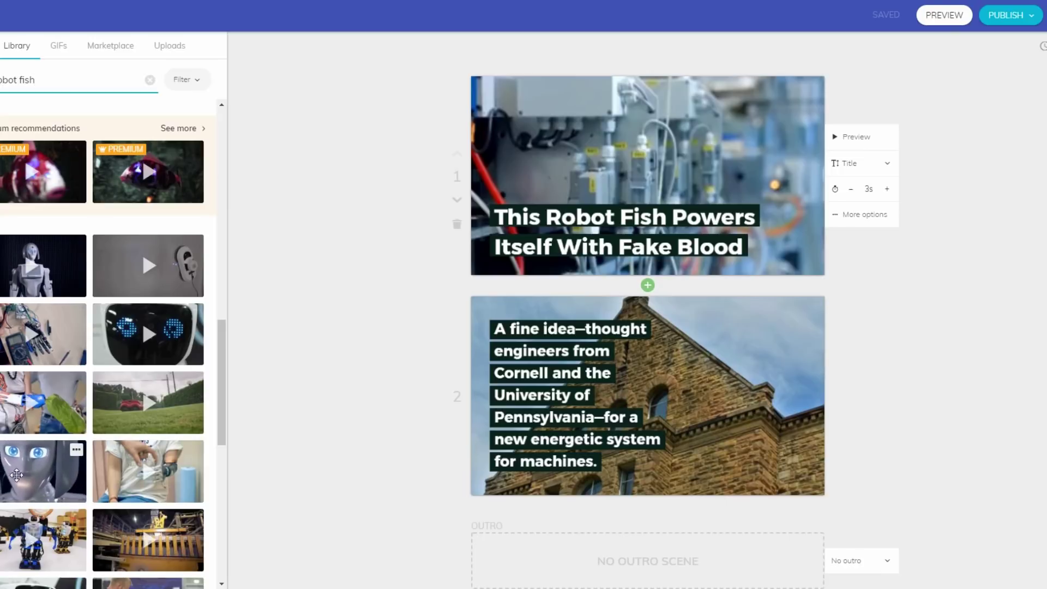
drag(42, 471, 613, 182)
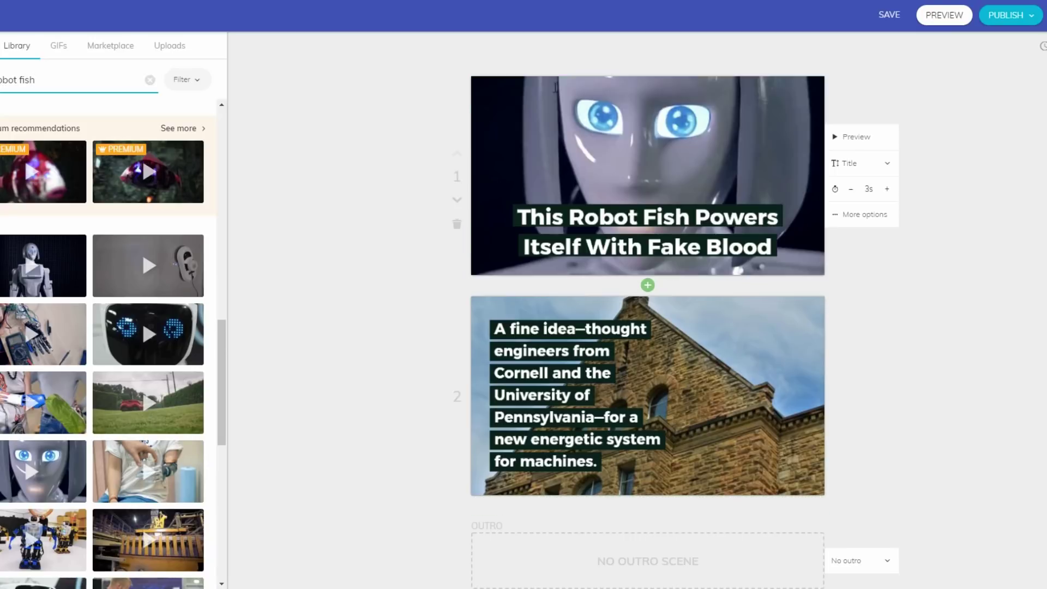
click(857, 140)
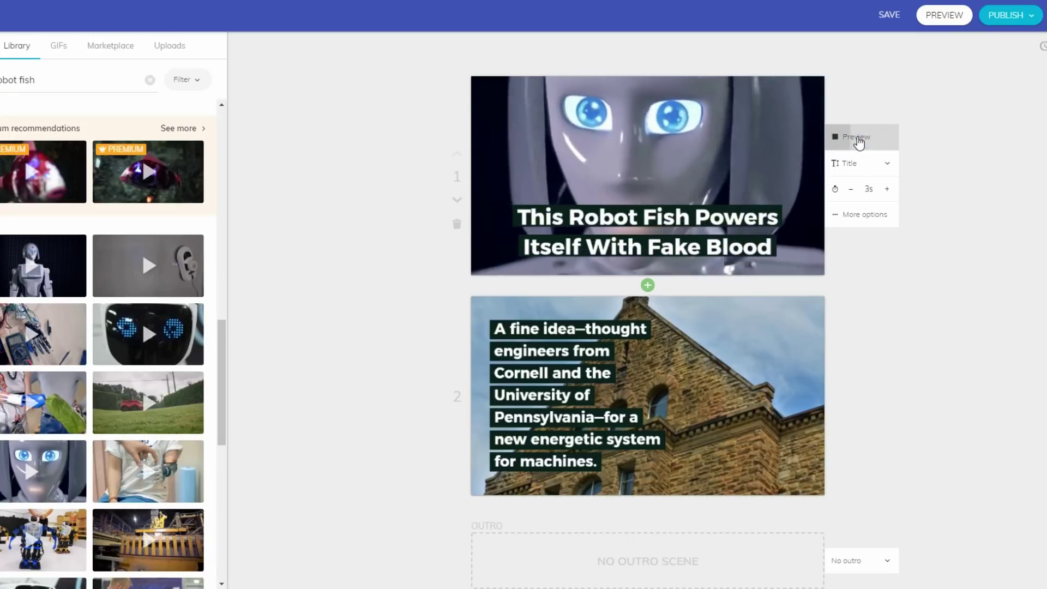
Replace the second scene's background with the library video of the red machine on a factory floor
scroll(135, 307, down, 5)
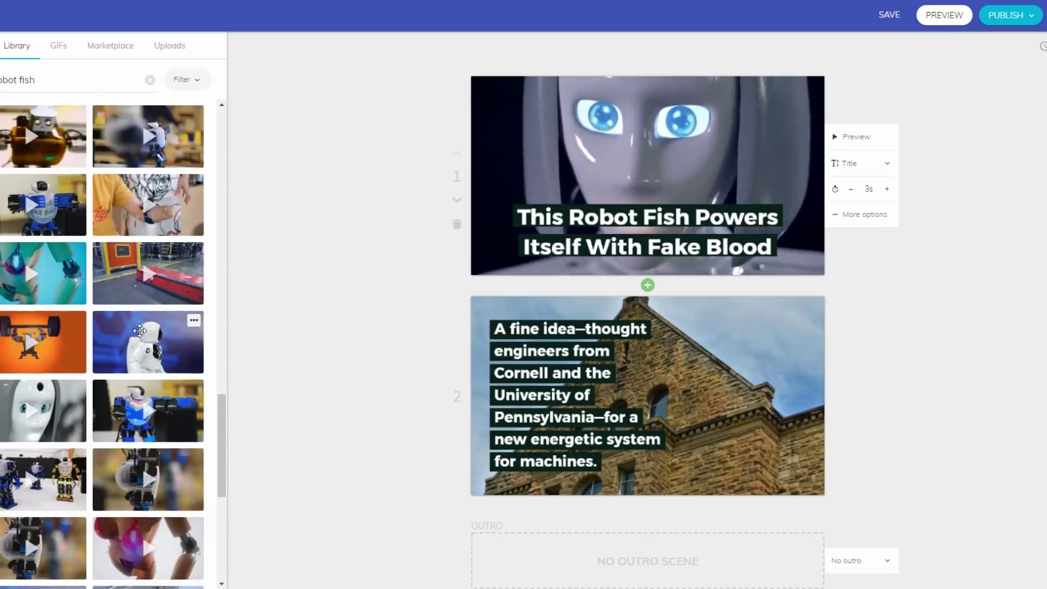
drag(134, 306, 324, 354)
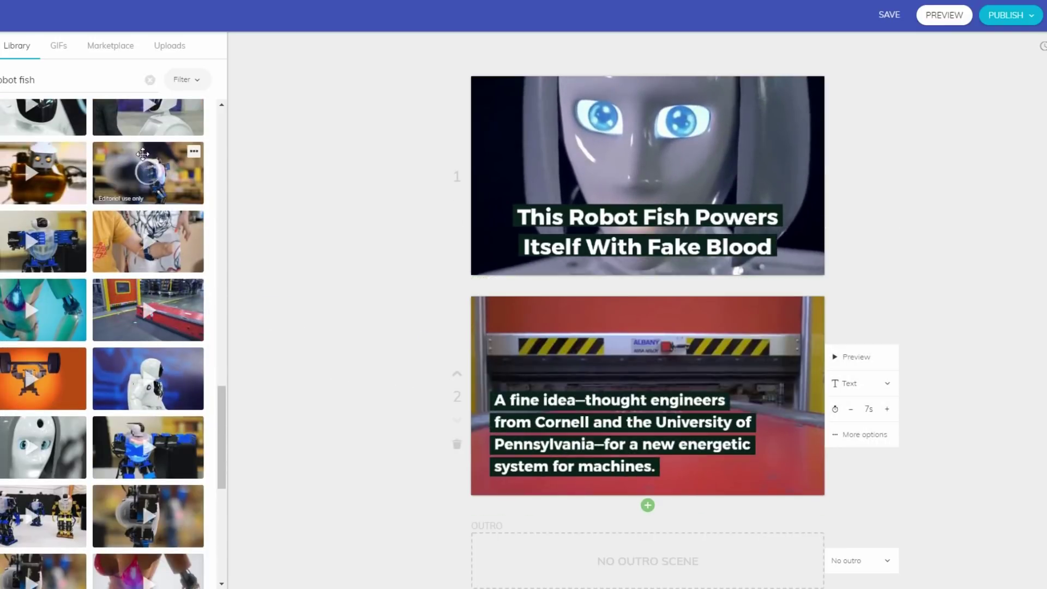
scroll(89, 347, down, 5)
scroll(89, 347, down, 3)
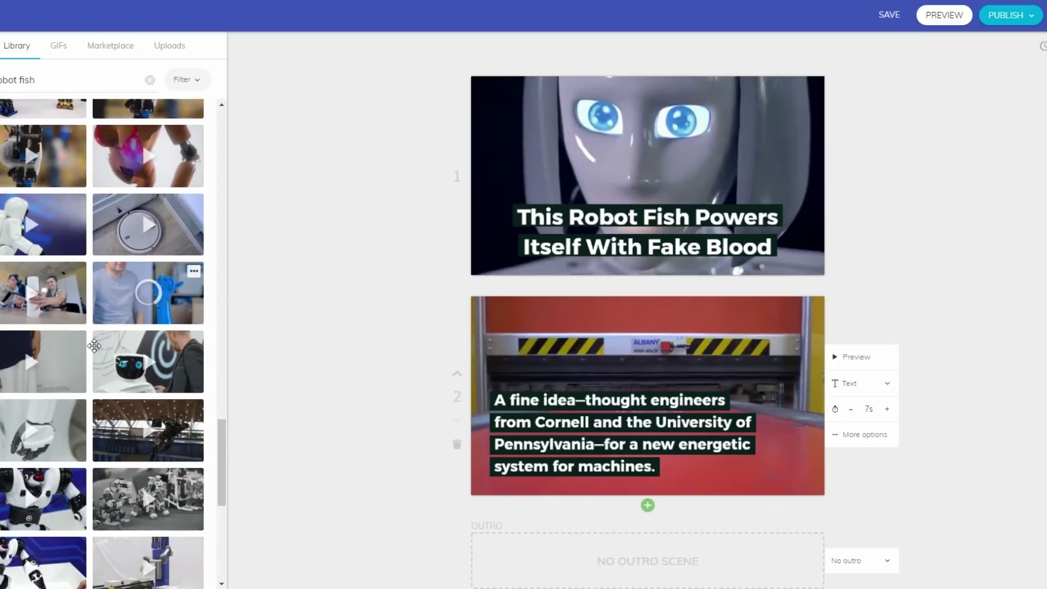
Look through the uploaded media and the Tenor GIFs, and return to the free media library
click(171, 51)
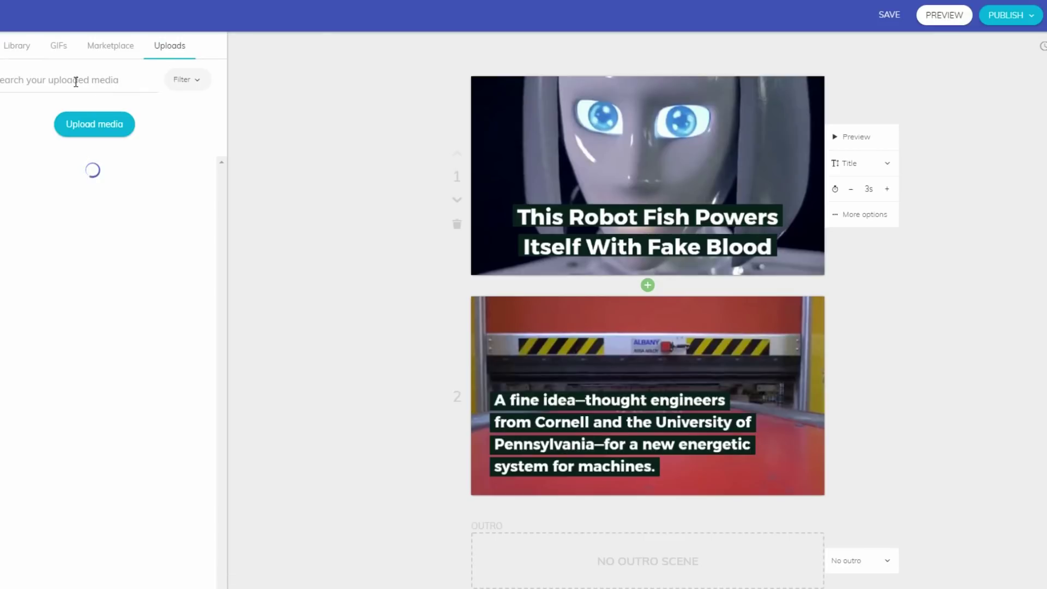
click(59, 48)
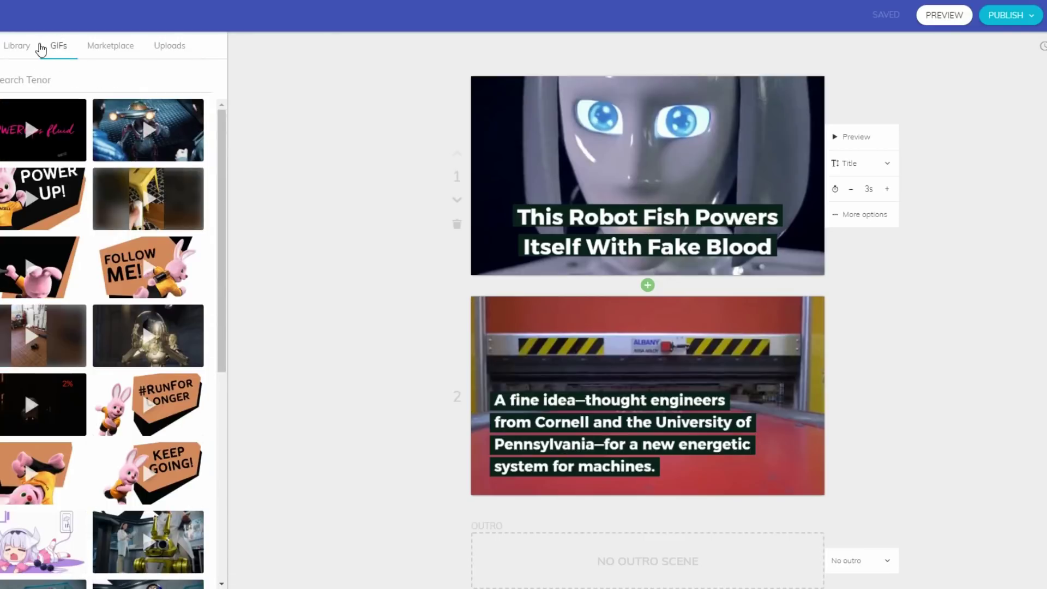
click(15, 81)
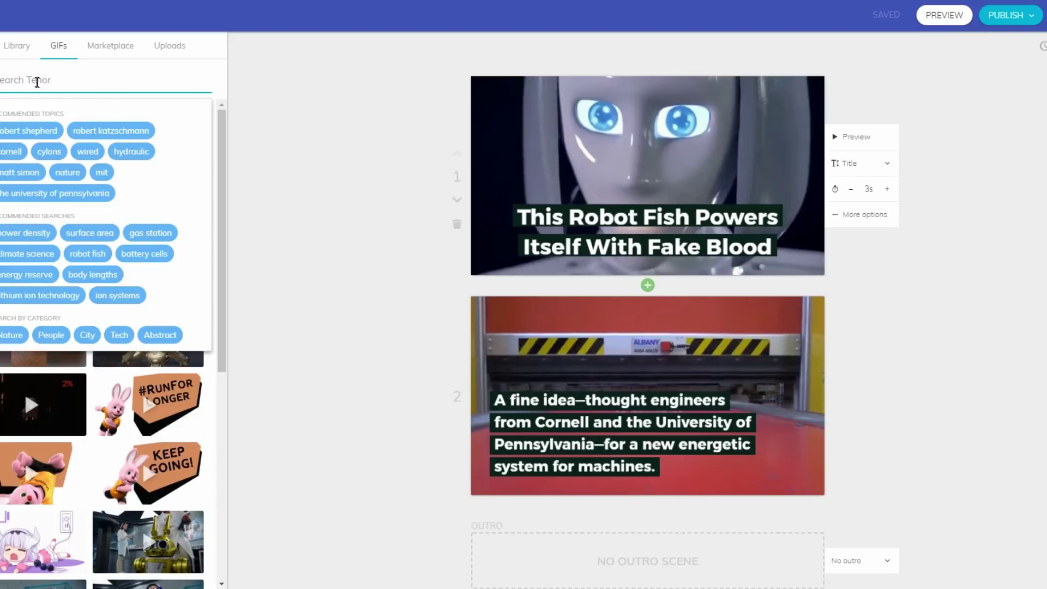
click(346, 174)
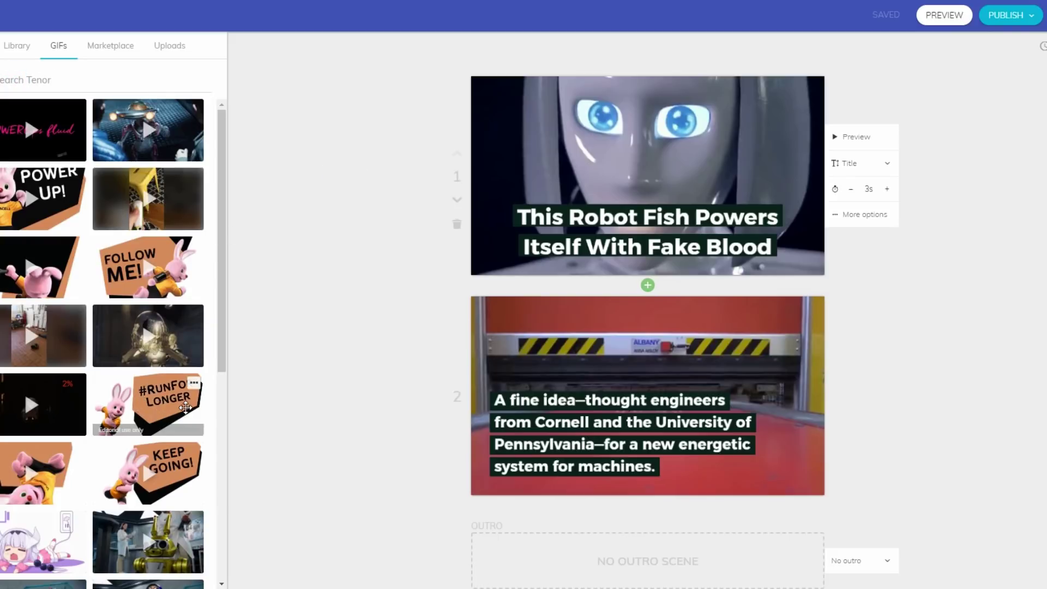
click(648, 305)
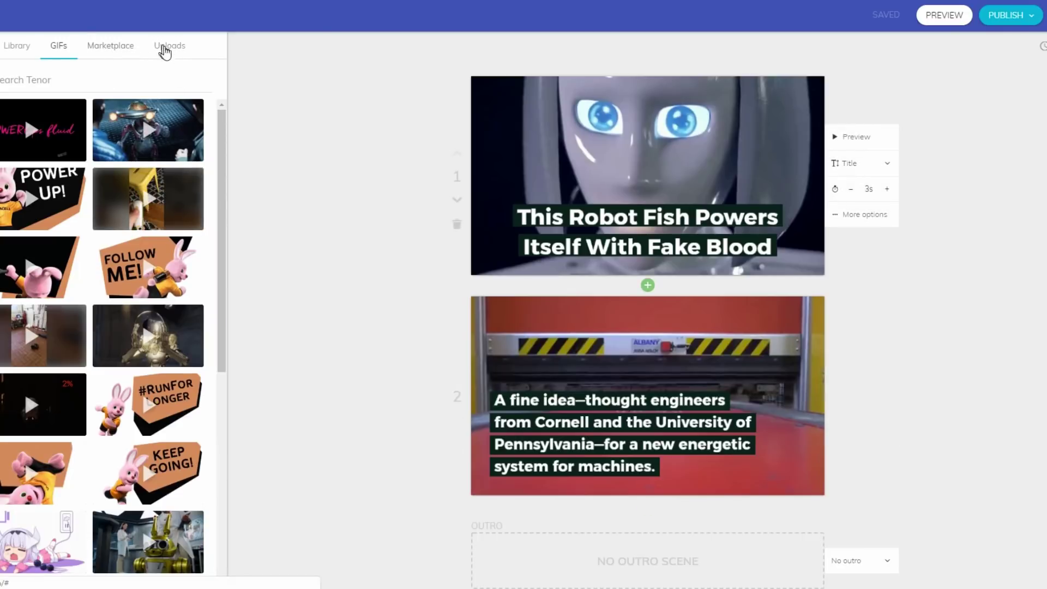
click(16, 46)
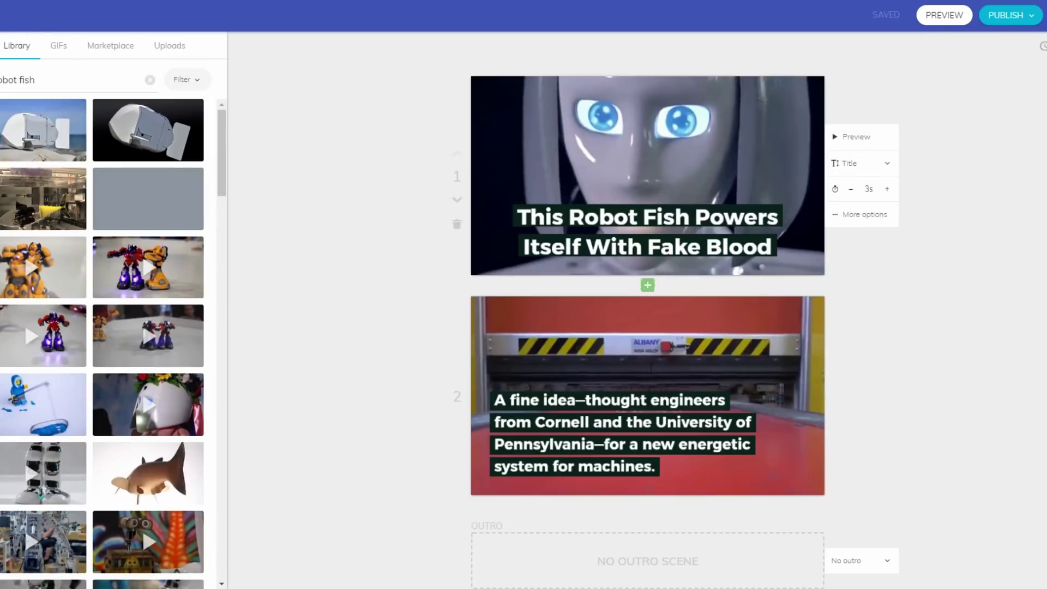
Filter the free audio tracks by the Happy mood and choose "Business Freedom" as the video's music
click(3, 146)
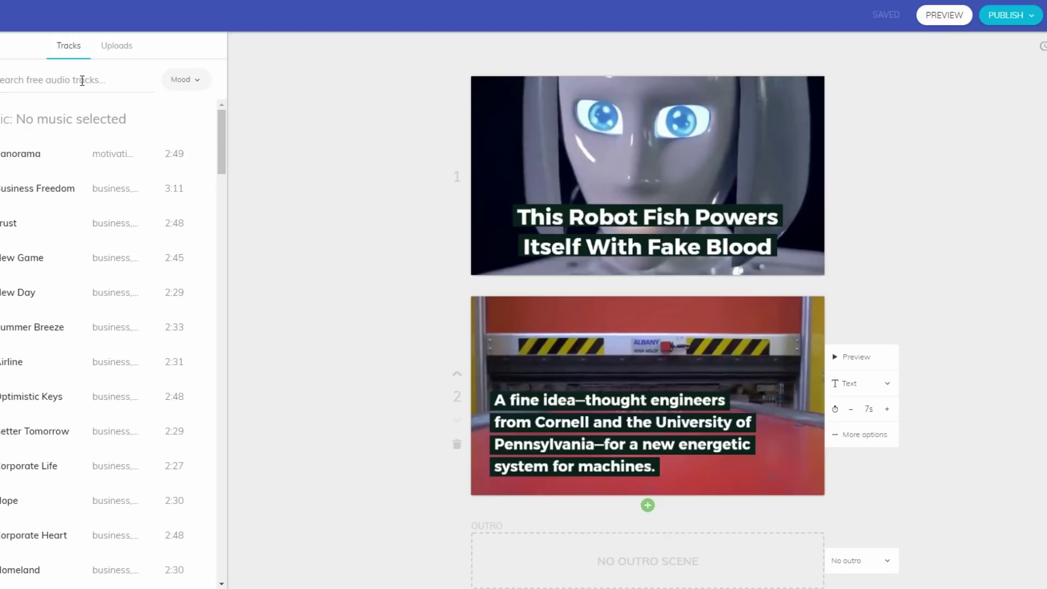
click(195, 81)
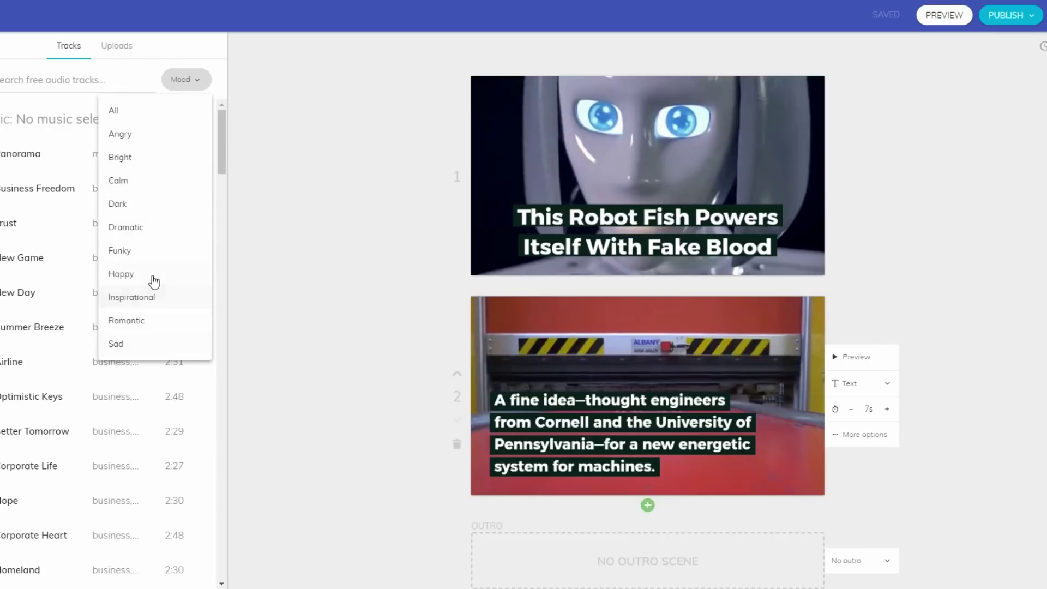
click(121, 274)
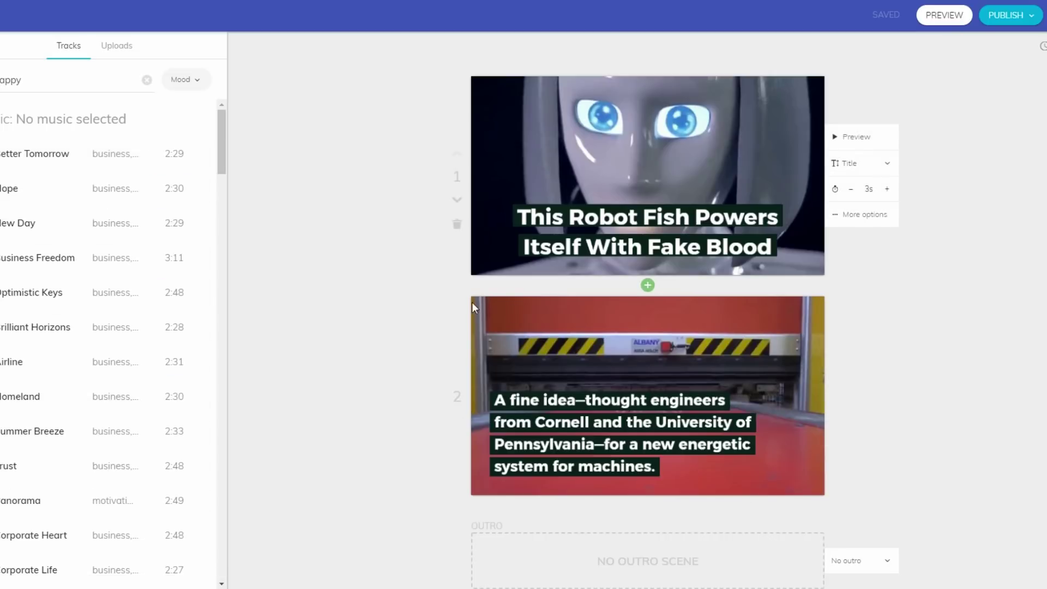
click(179, 261)
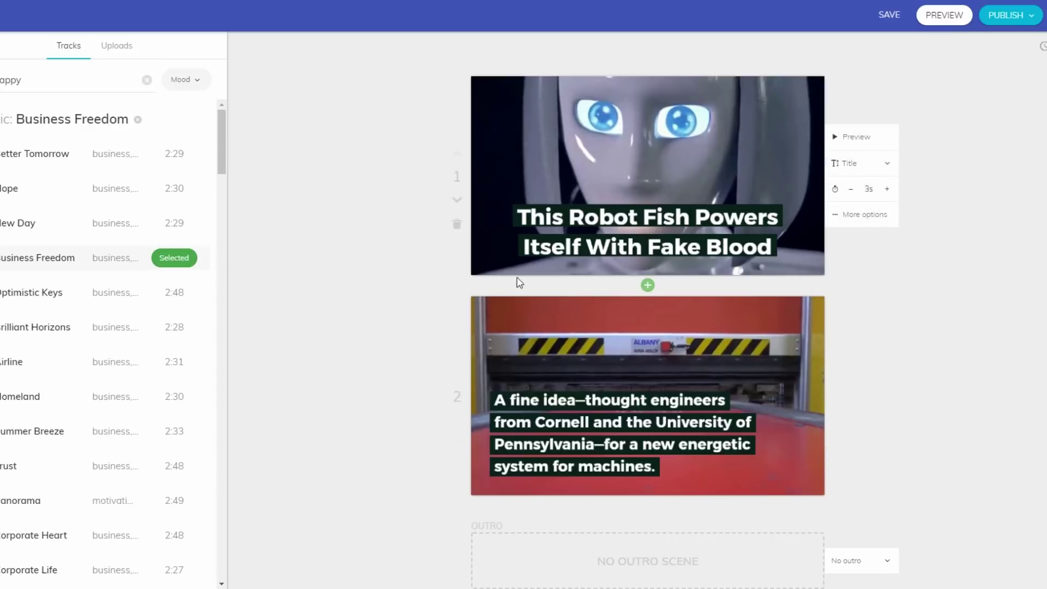
Preview the whole video with its music and close the preview
click(942, 21)
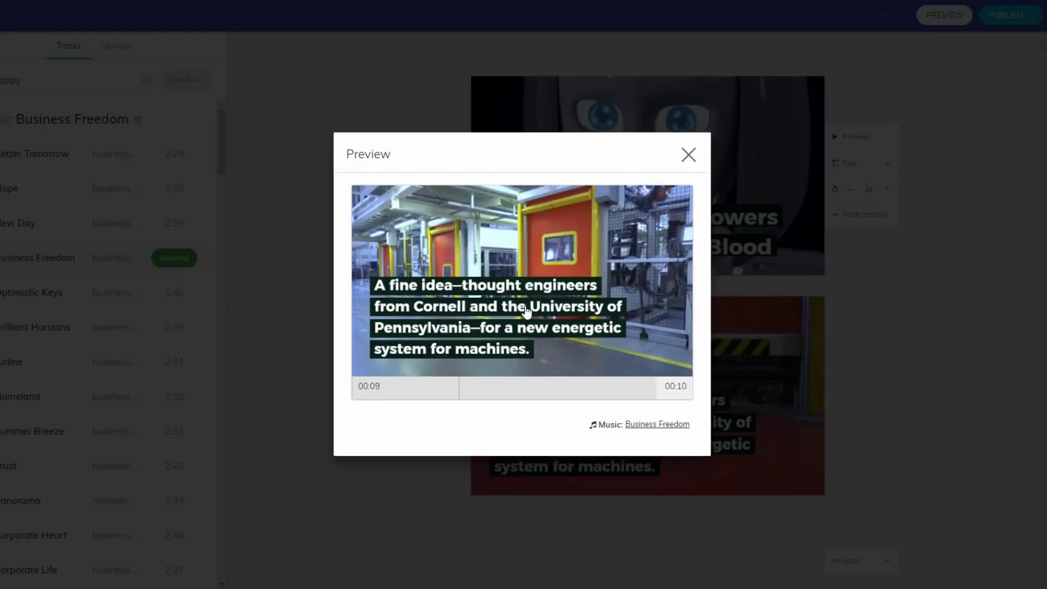
click(688, 156)
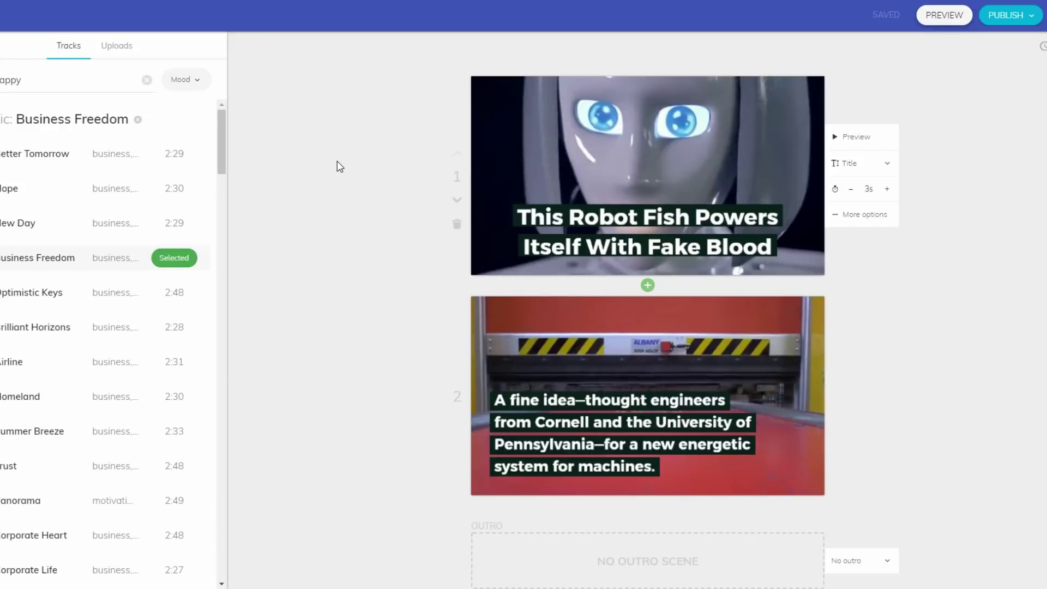
mouse_move(702, 462)
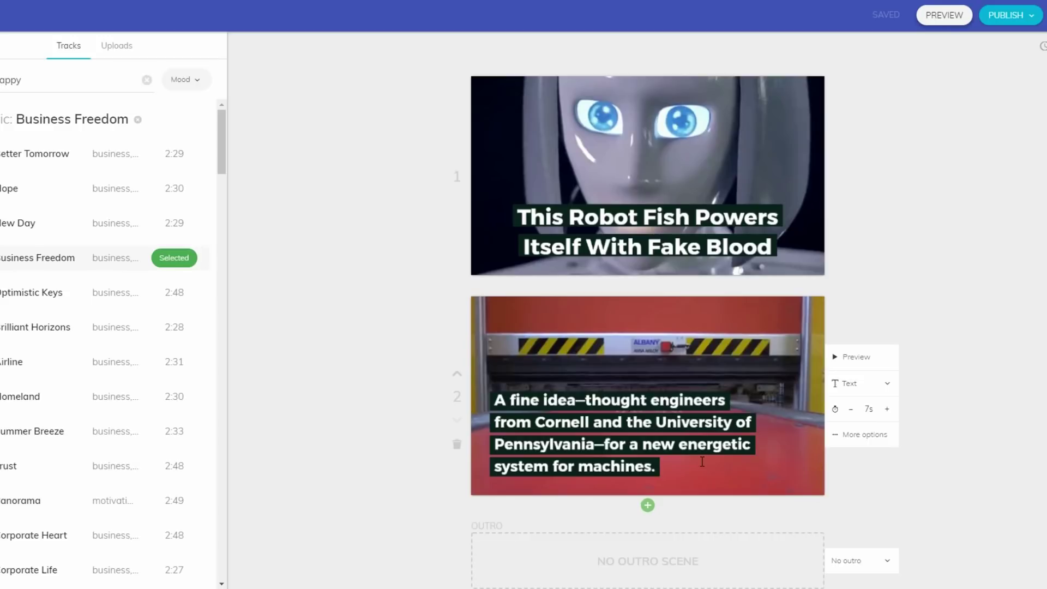
scroll(381, 417, down, 2)
scroll(381, 420, up, 2)
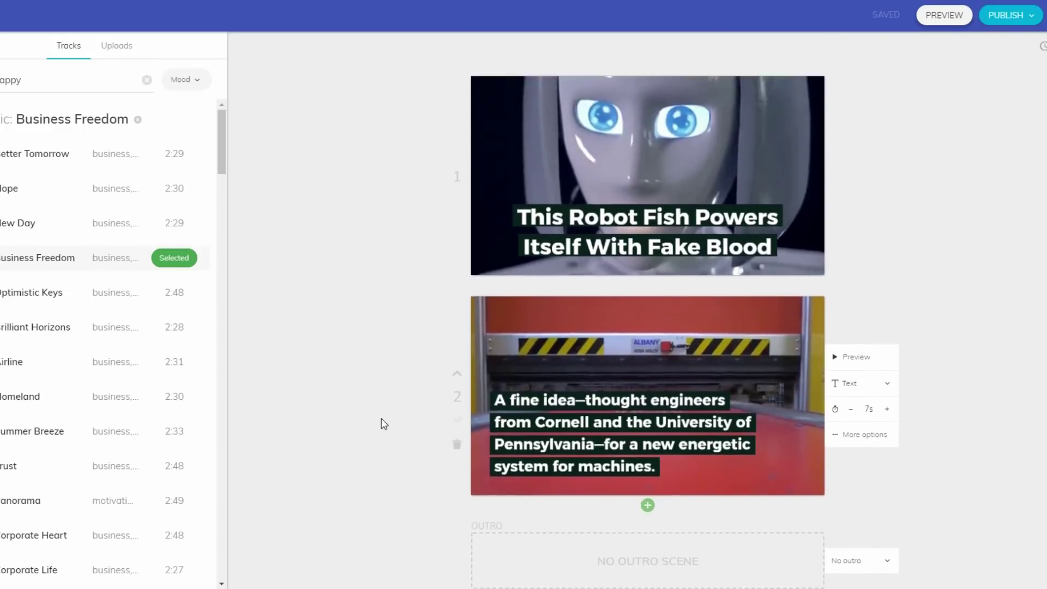